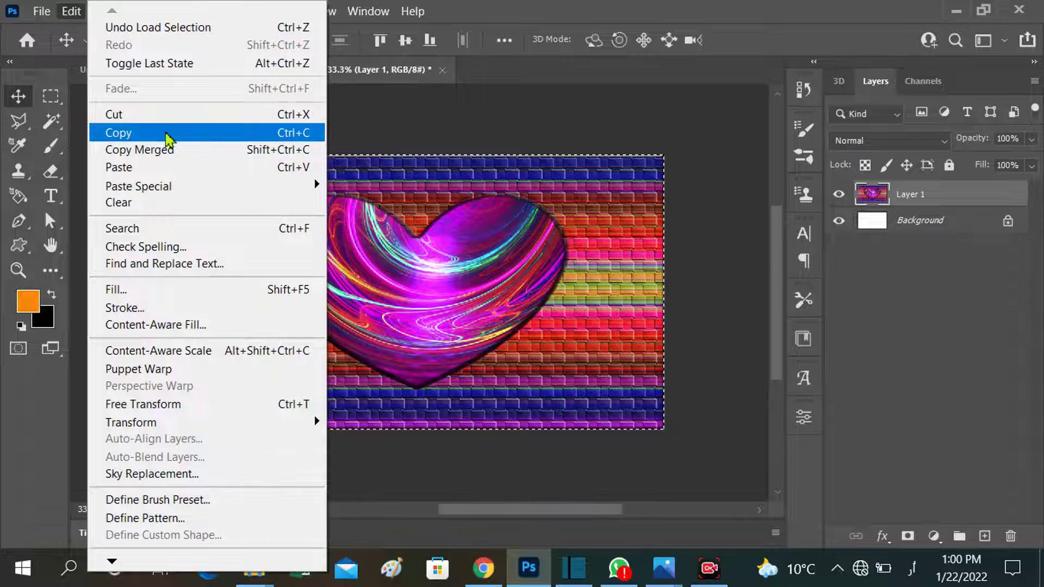
- Copy the selected heart texture and unlock Layer 0 in the box use unsp.jpg document
left_click(169, 134)
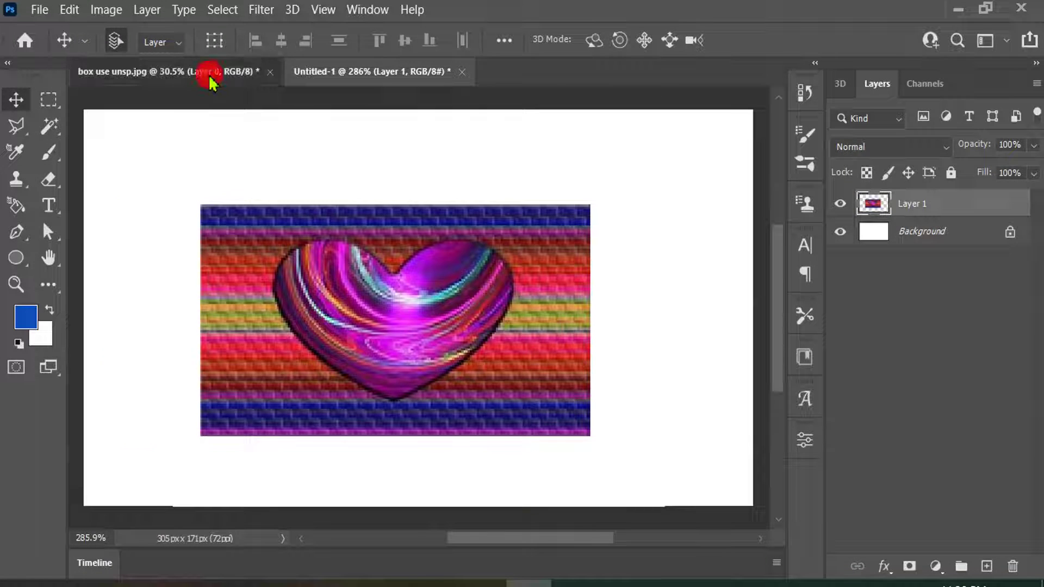
left_click(209, 73)
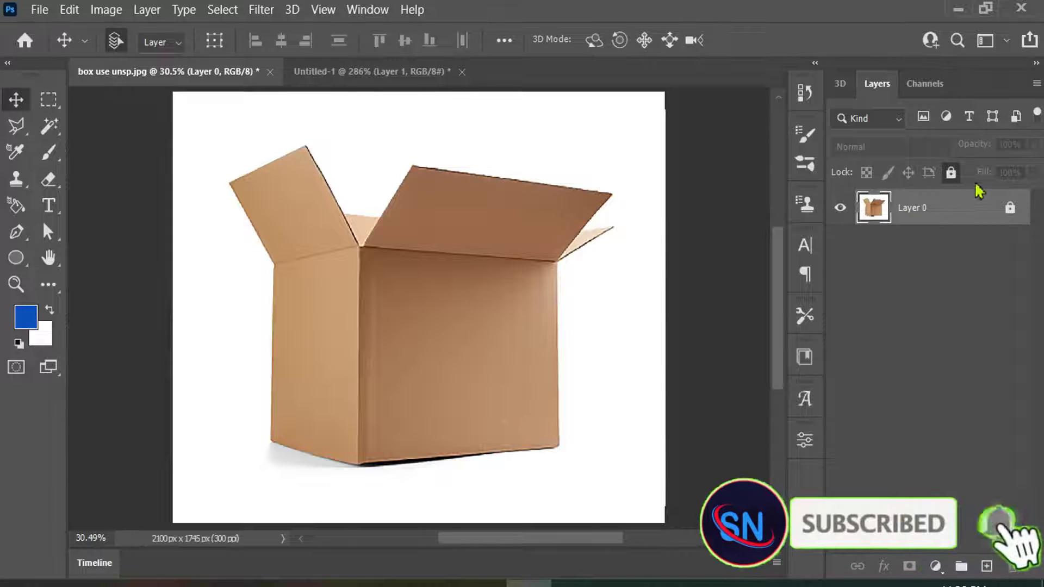
left_click(951, 172)
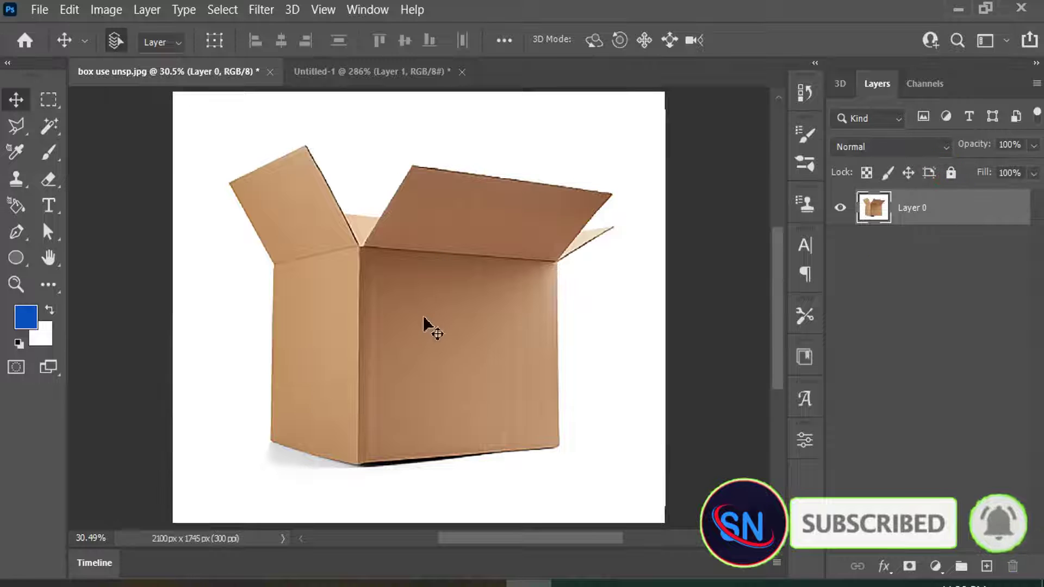
- Add a new empty layer above the box photo and open the Vanishing Point filter on it
key("z")
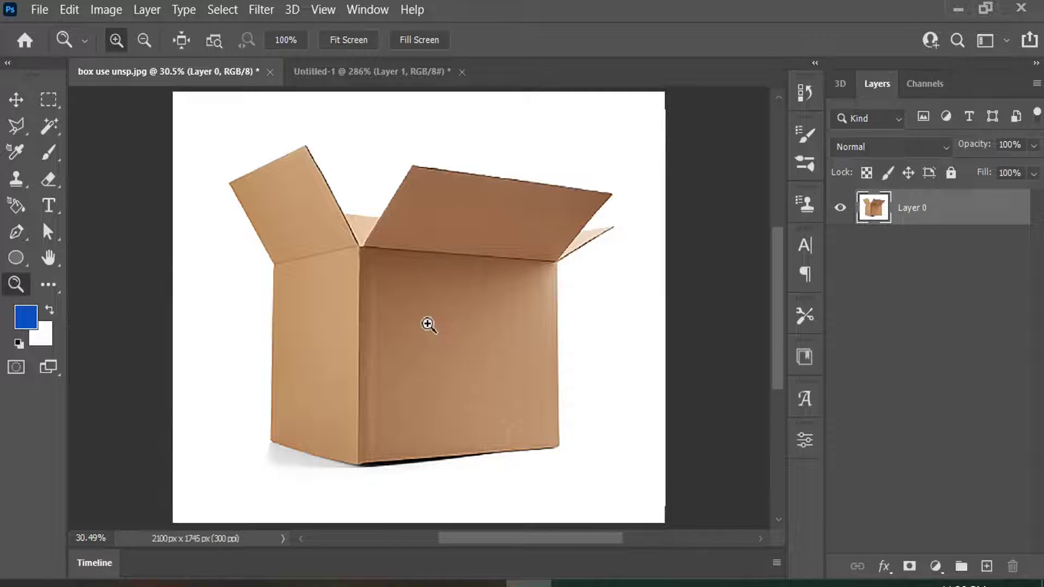
left_click(428, 325)
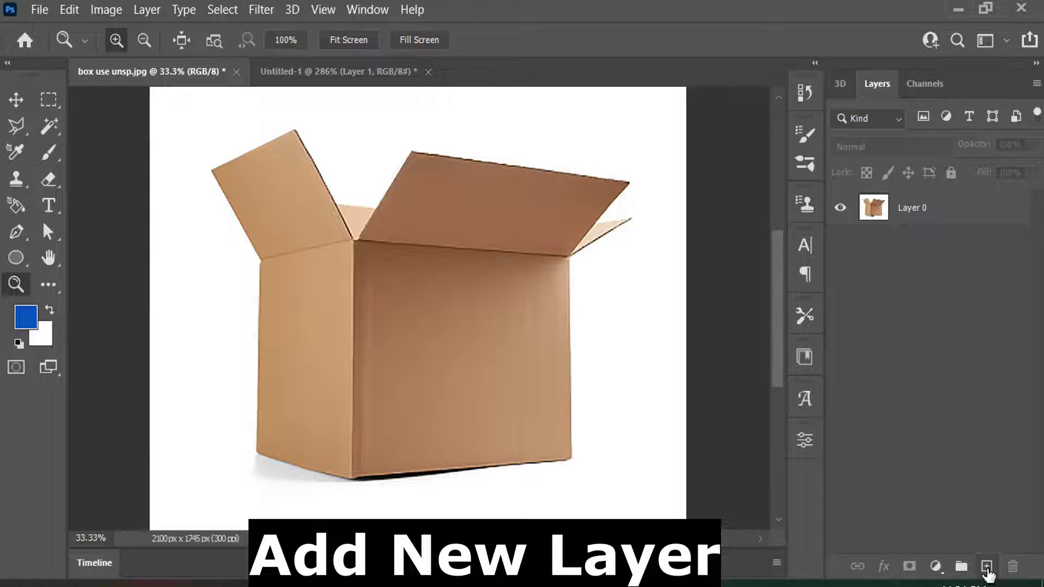
left_click(987, 569)
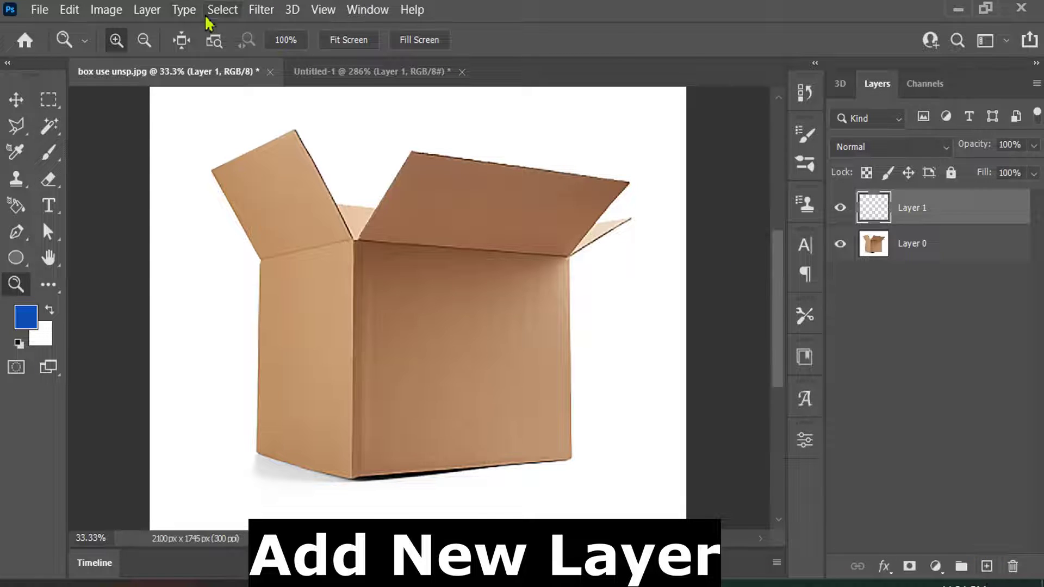
left_click(261, 10)
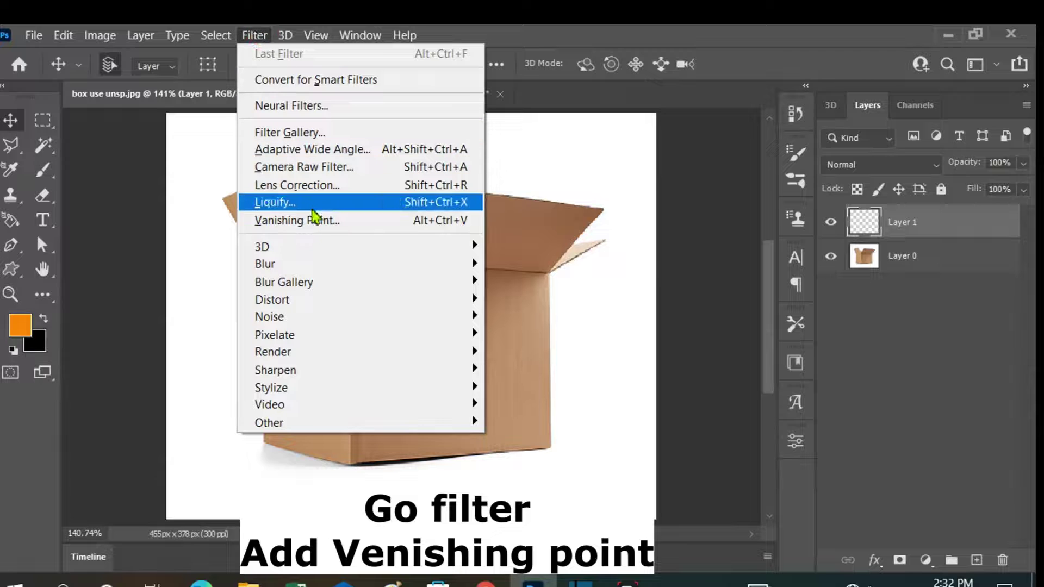
left_click(317, 223)
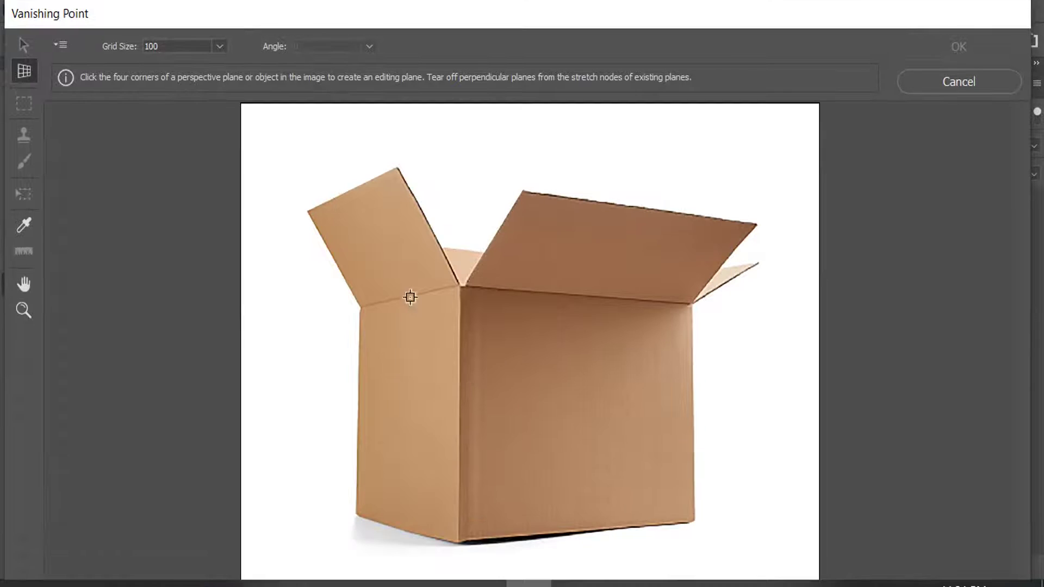
- Create a perspective plane on the four corners of the box's narrow left side face
key("z")
left_click(521, 388)
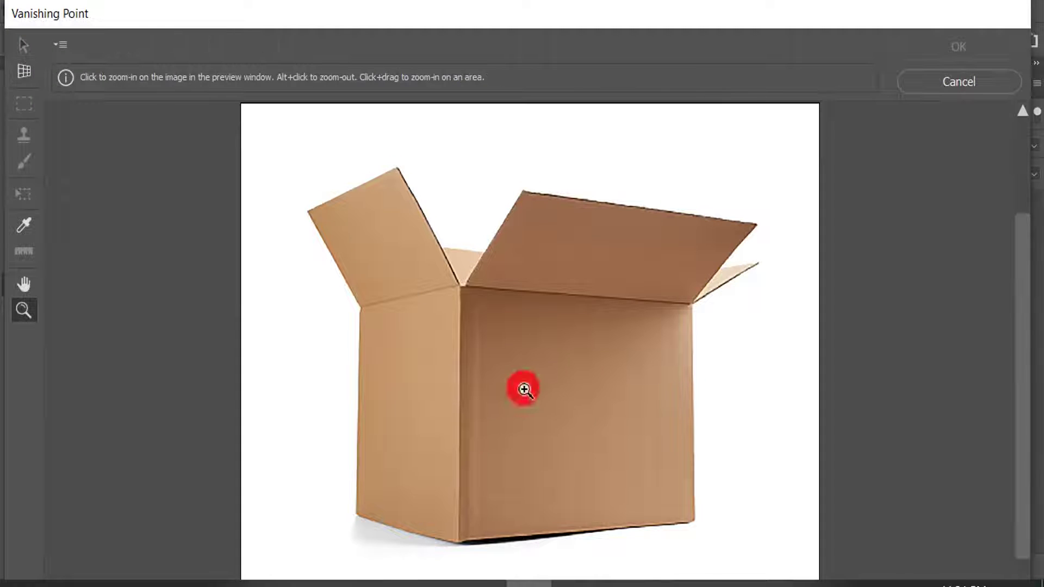
key("h")
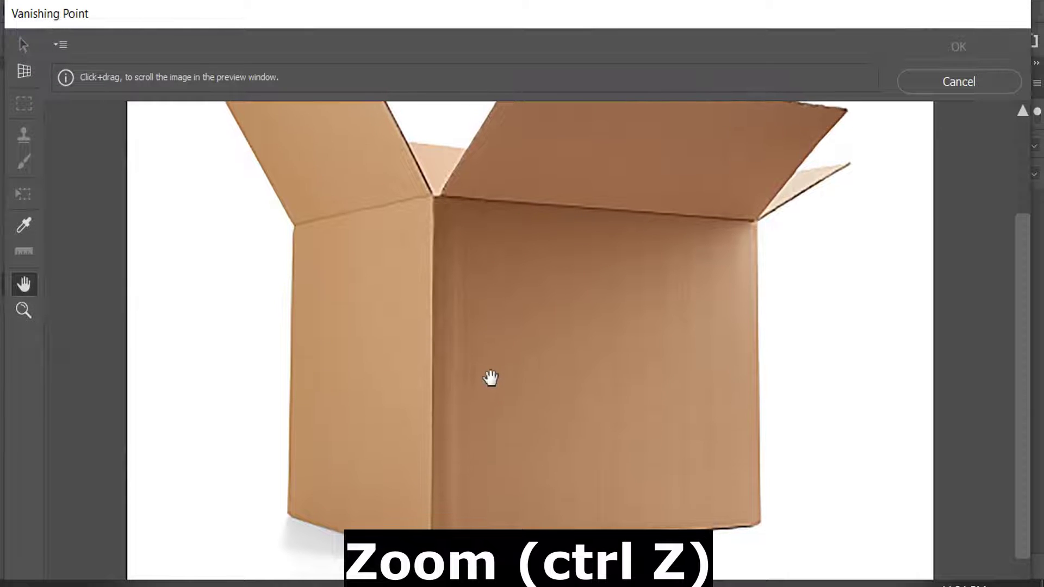
key("z")
left_click(418, 352)
key("space")
left_click_drag(436, 361, 445, 382)
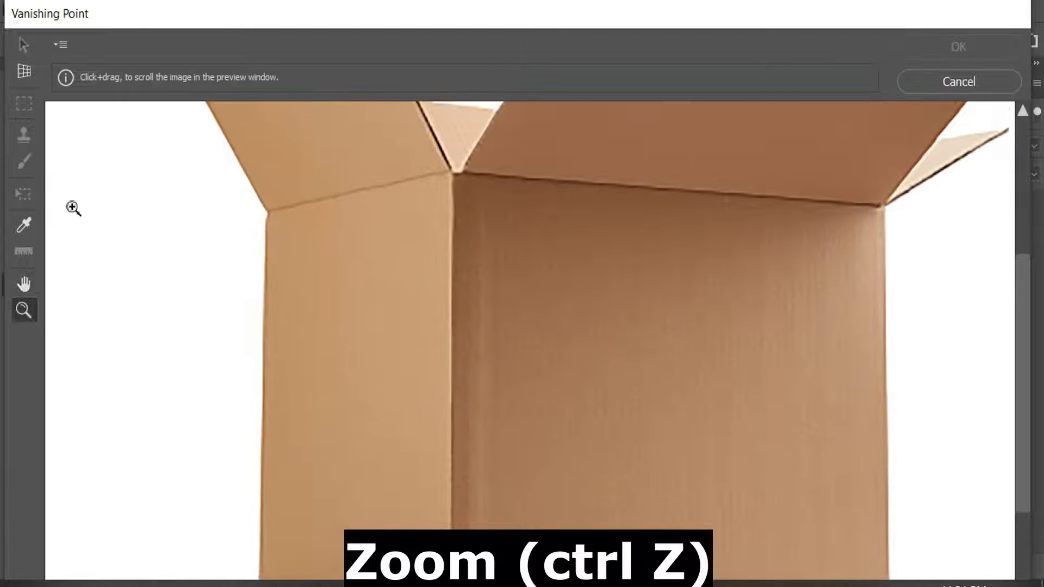
left_click(25, 75)
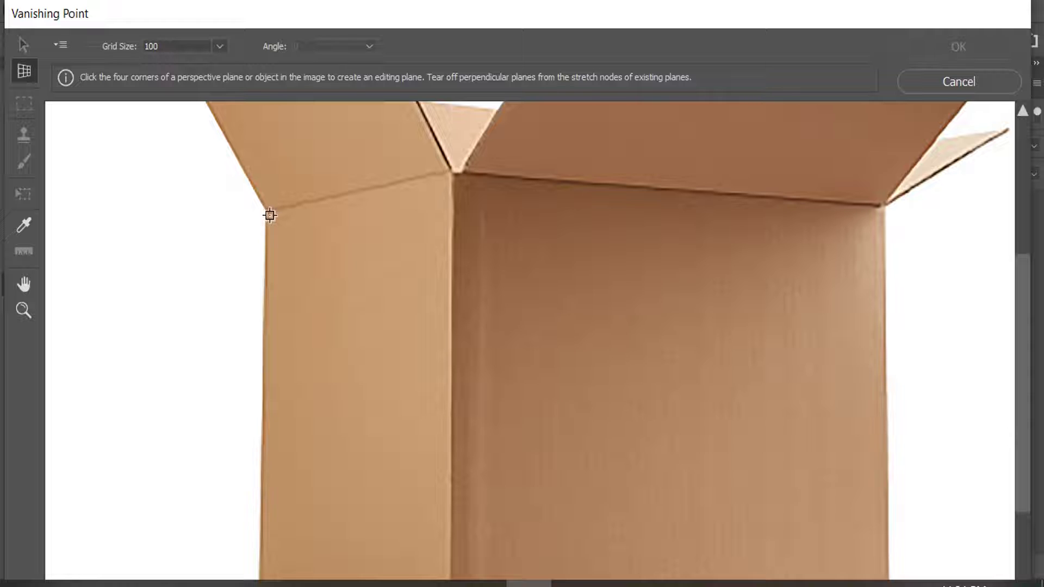
left_click(270, 215)
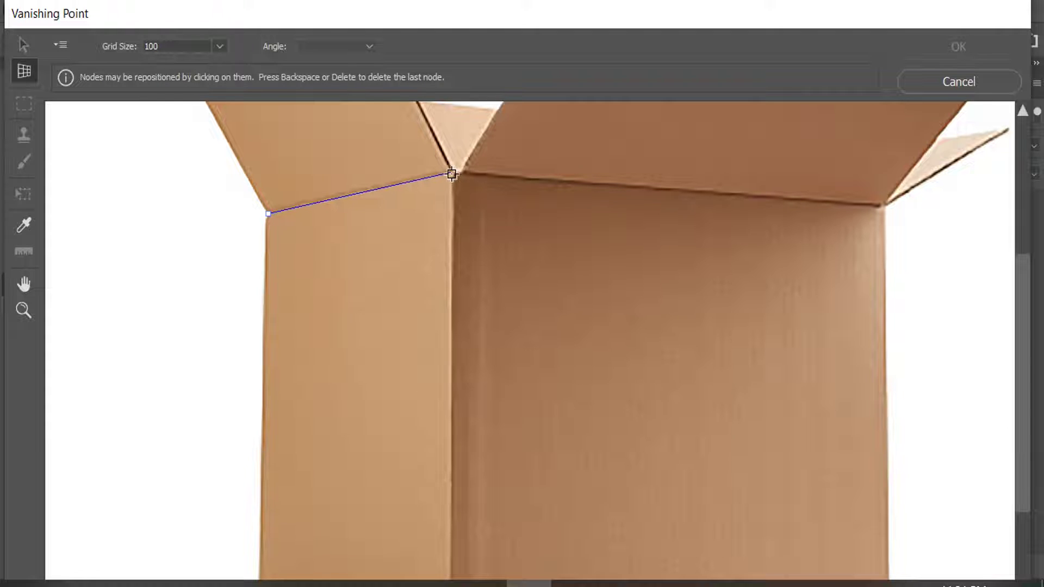
left_click(451, 174)
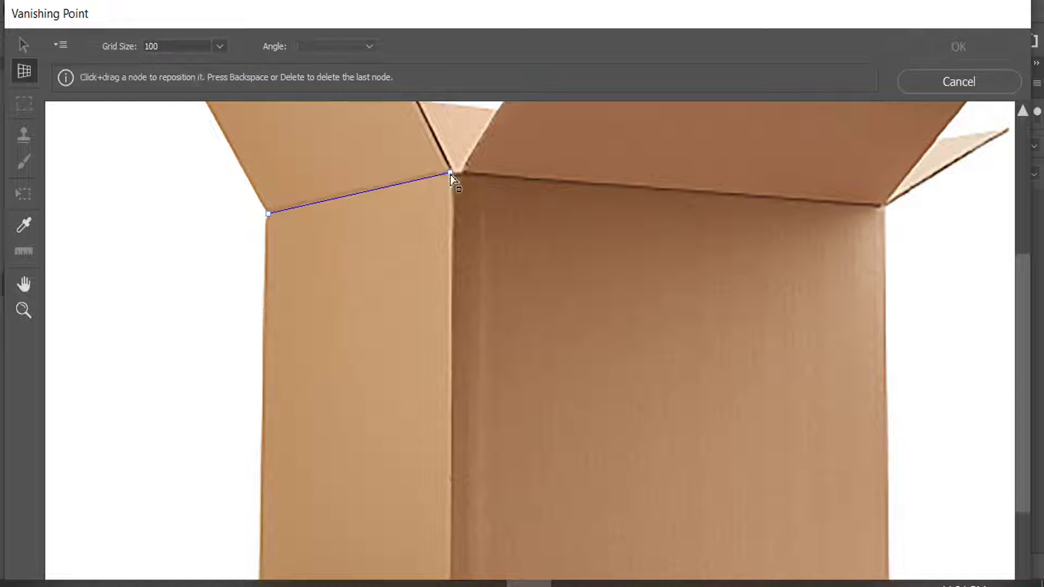
key("space")
left_click_drag(462, 291, 447, 130)
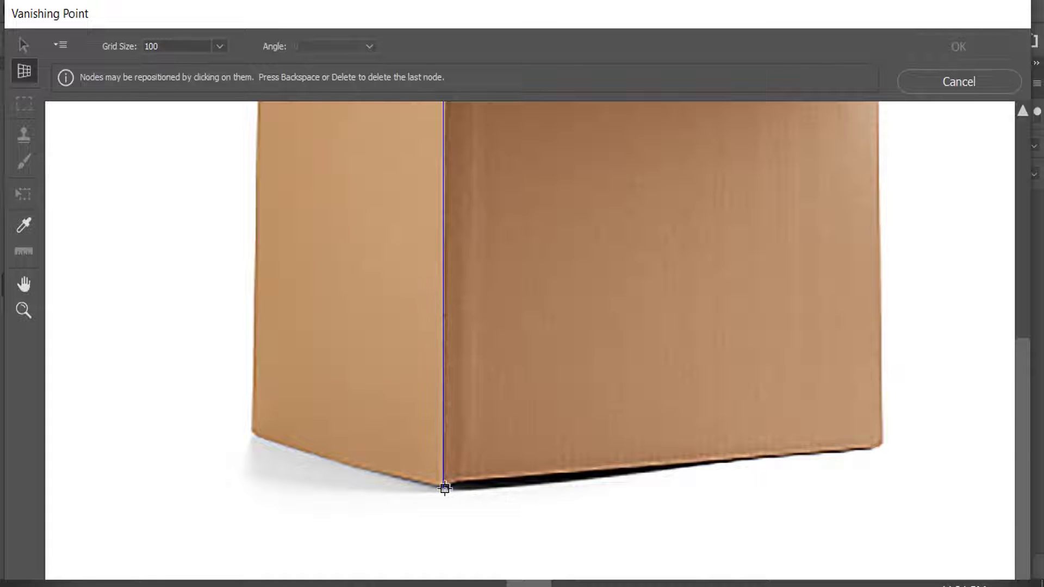
left_click(443, 488)
left_click(254, 435)
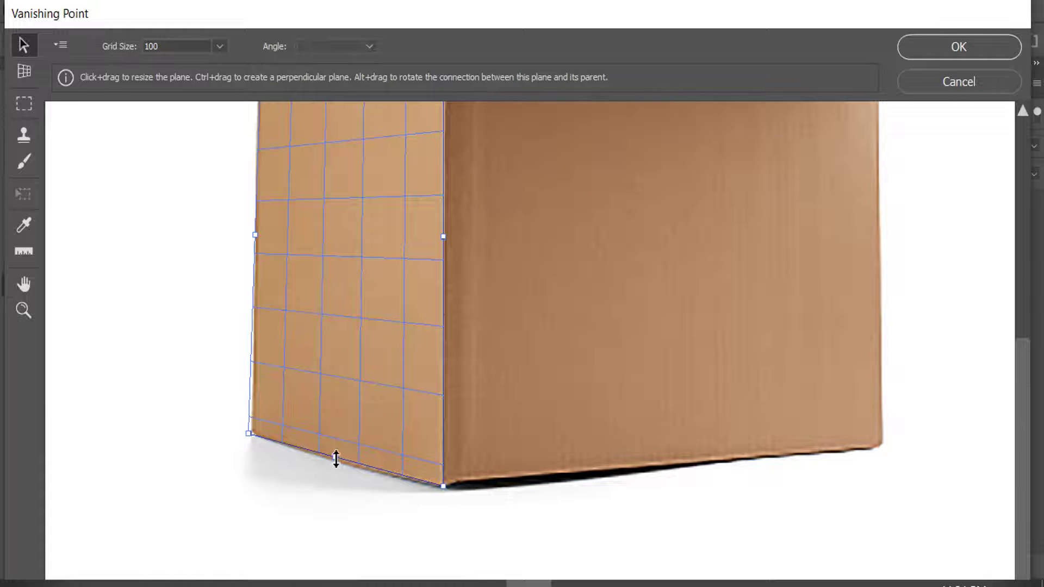
- Fine-tune the plane's bottom edge, lower-left corner and upper-right corner to match the edges of the box's side face
left_click_drag(336, 459, 336, 460)
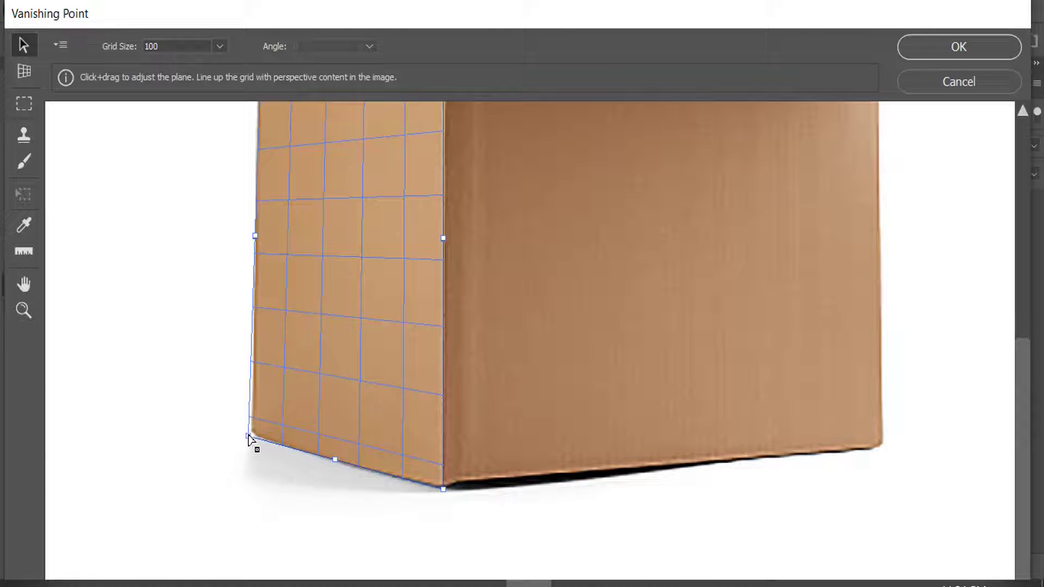
left_click_drag(249, 439, 251, 438)
scroll(392, 380, "up", 5)
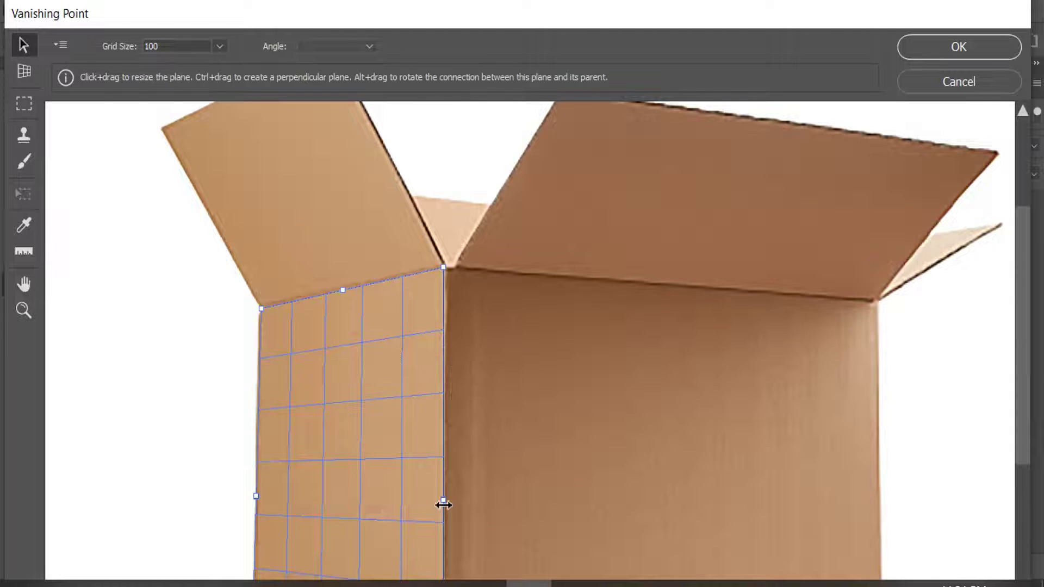
left_click_drag(443, 268, 445, 267)
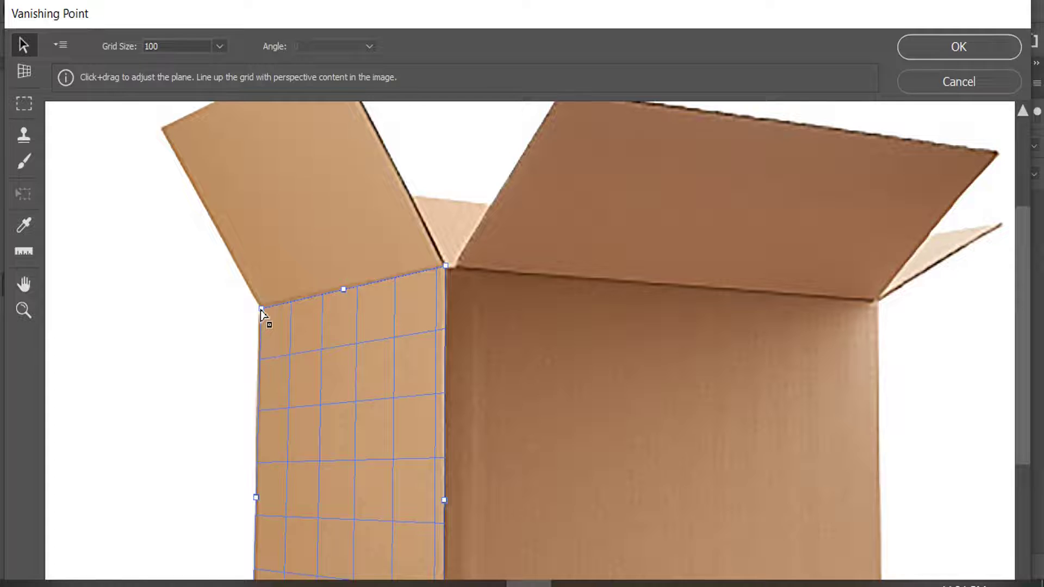
- Paste the copied heart texture and move it into the perspective plane on the box's left side face
key("ctrl+0")
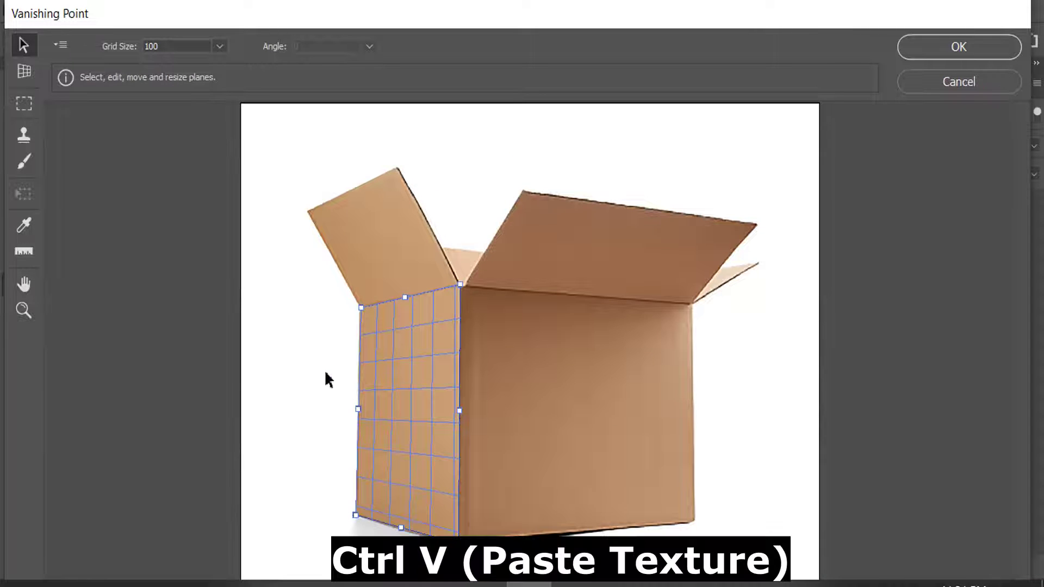
key("ctrl+v")
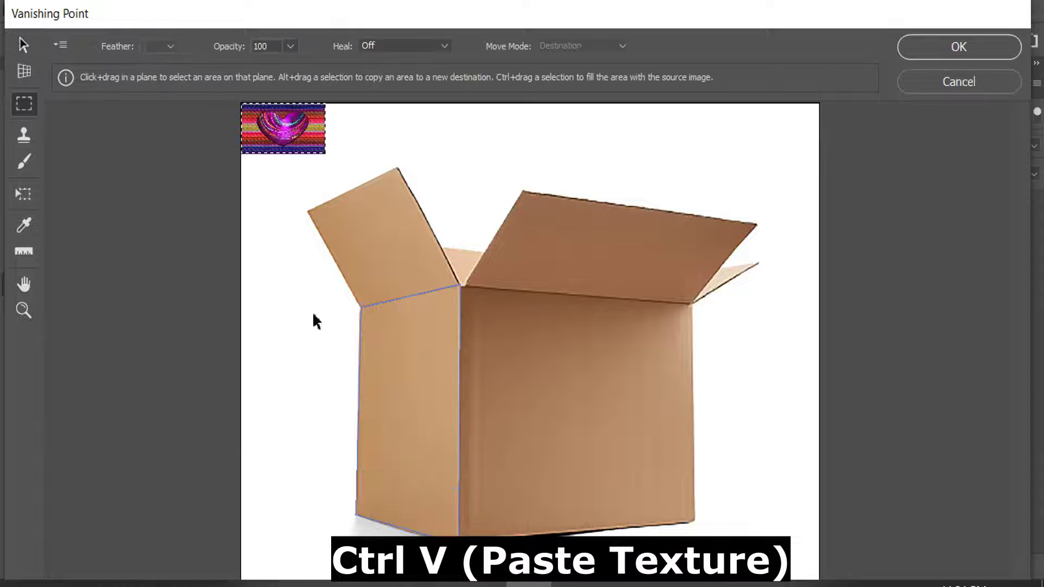
left_click_drag(290, 143, 403, 373)
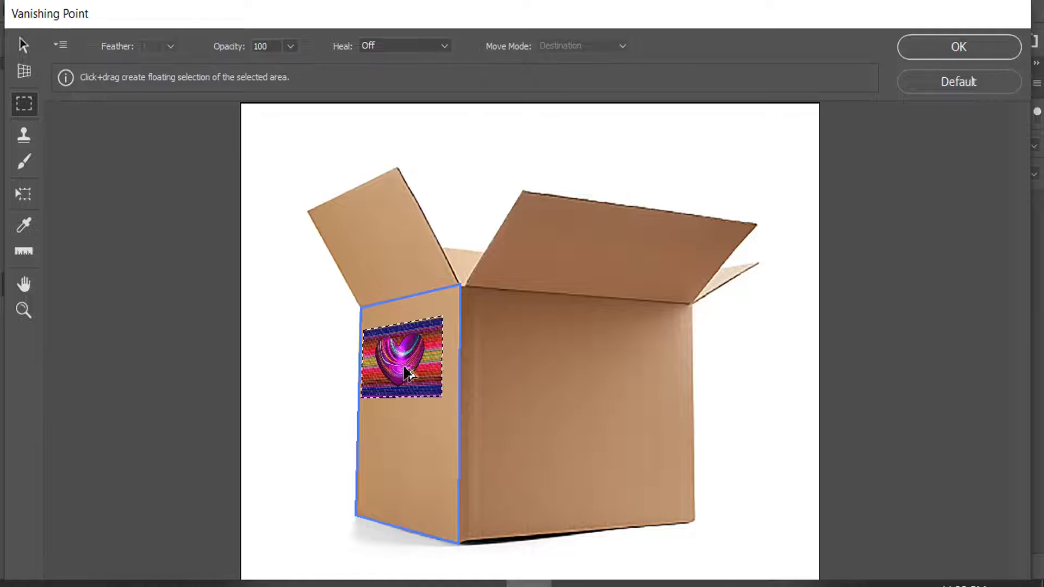
- Transform the pasted texture to fill the whole left side face of the box and apply the filter
key("ctrl+t")
left_click_drag(450, 398, 468, 406)
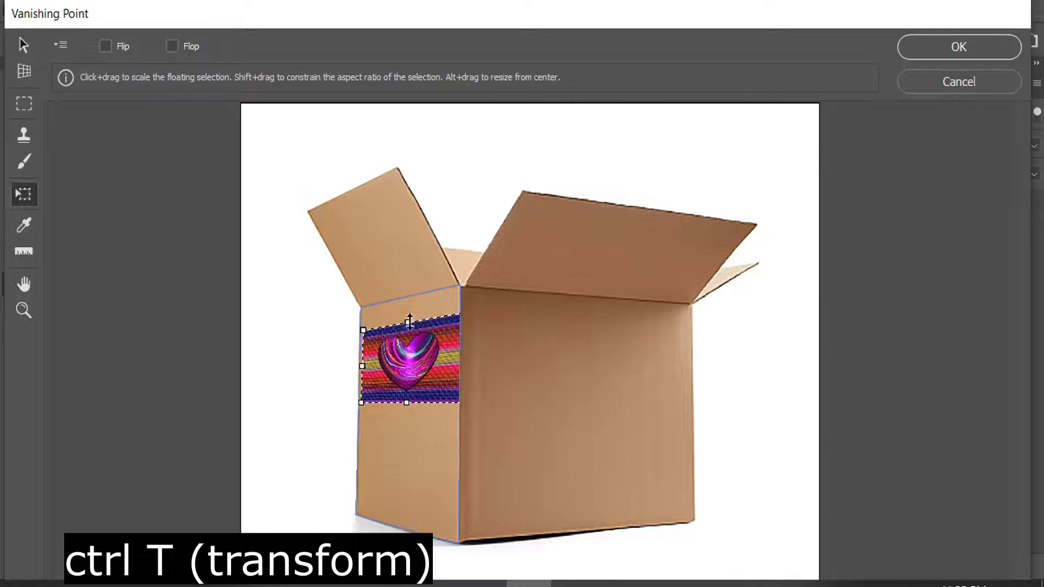
left_click_drag(408, 323, 408, 289)
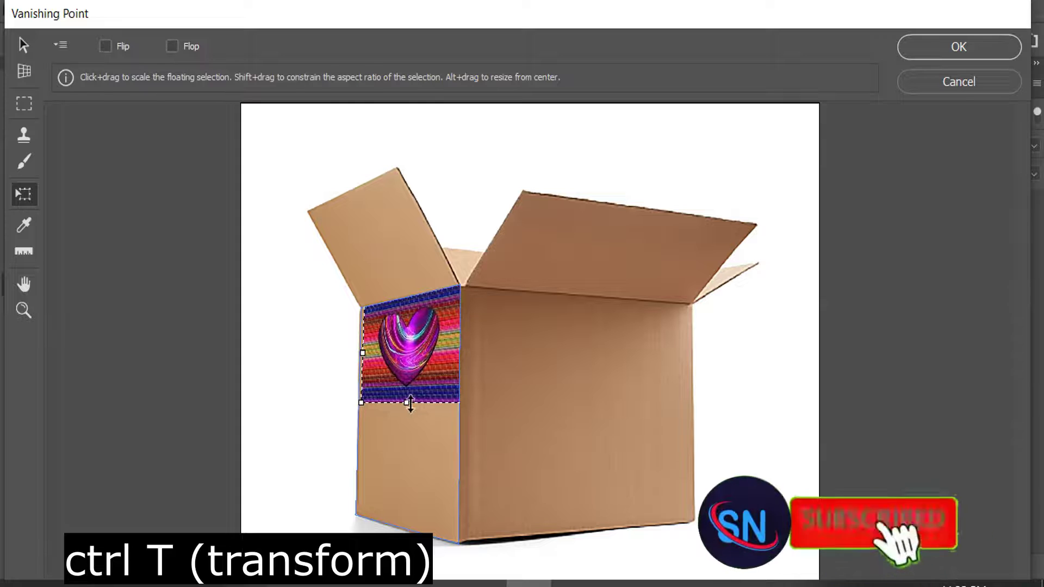
left_click_drag(406, 403, 411, 530)
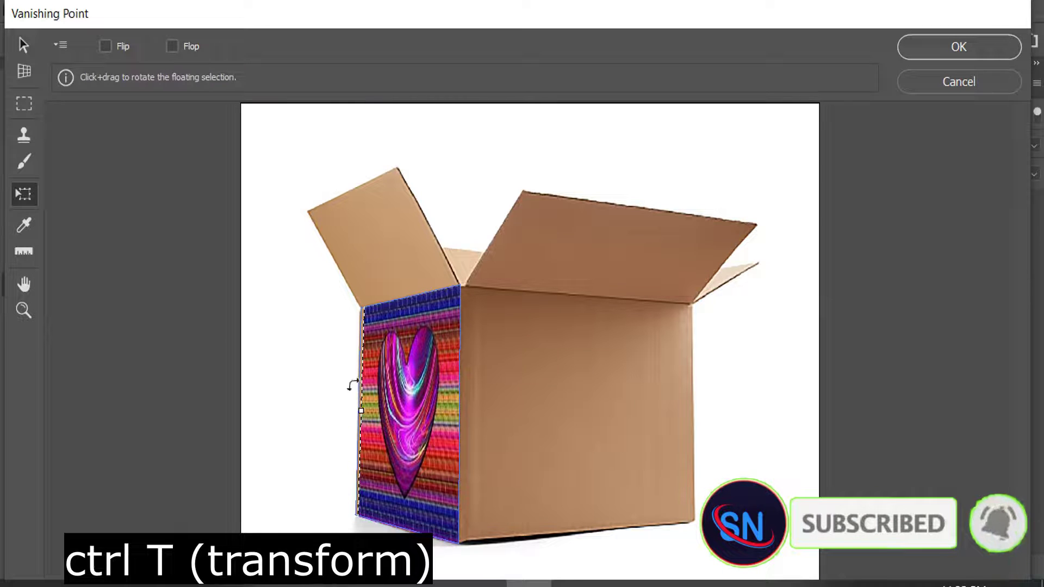
left_click_drag(364, 414, 357, 414)
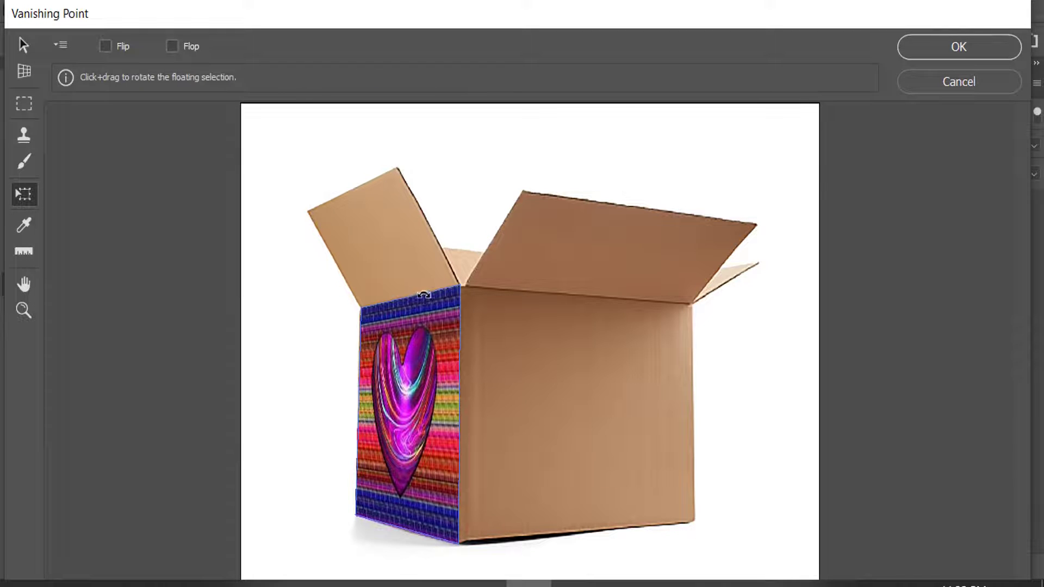
left_click(978, 41)
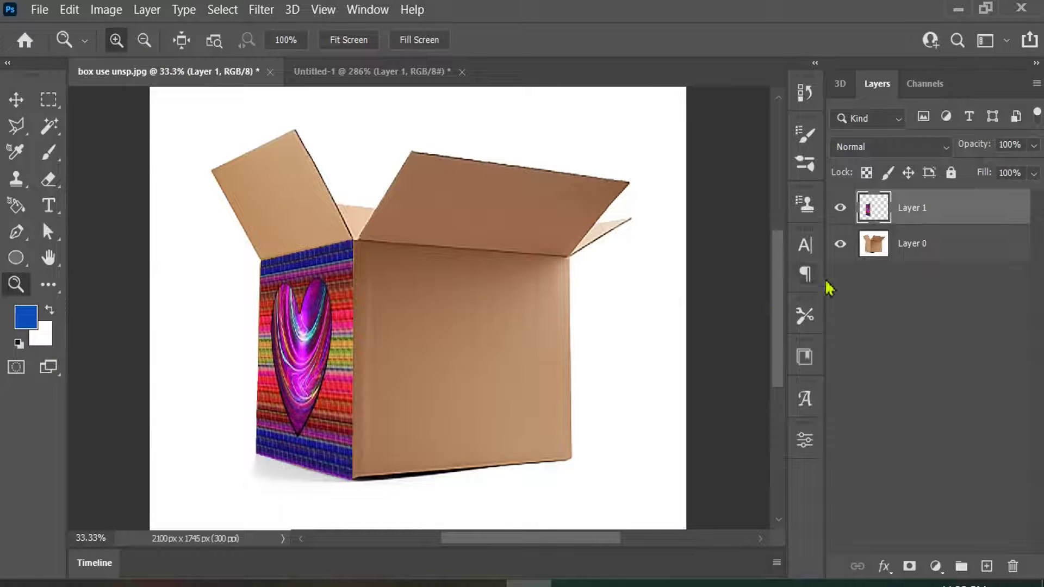
- Add another empty layer above the textured side and open the Vanishing Point filter on it
left_click(992, 571)
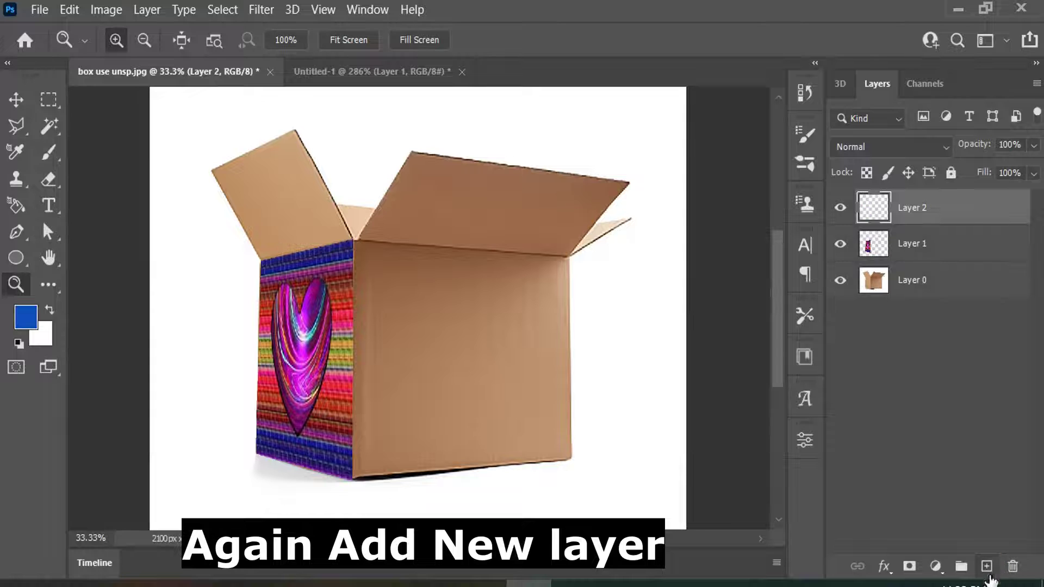
left_click(254, 13)
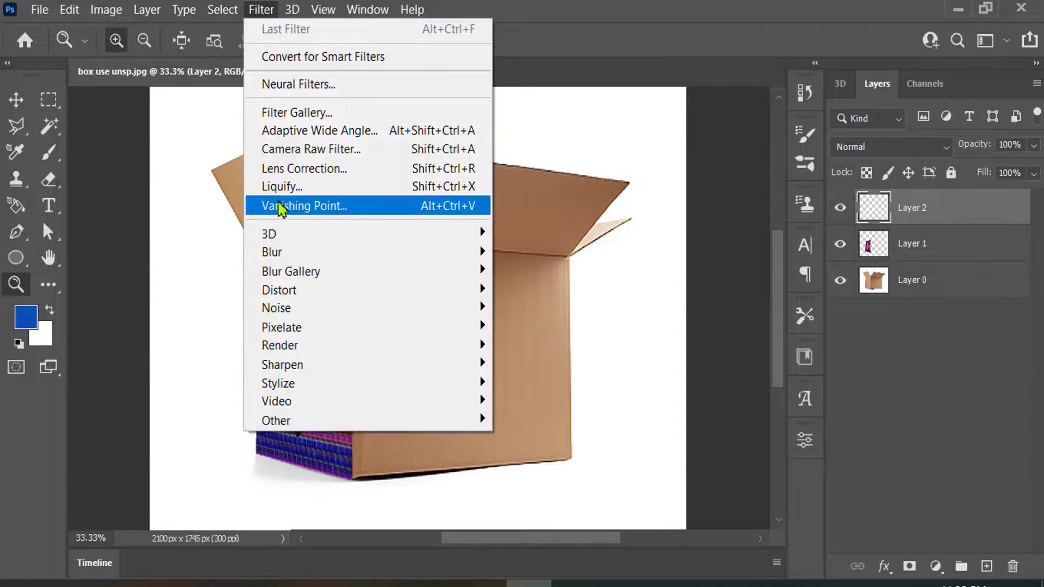
left_click(280, 209)
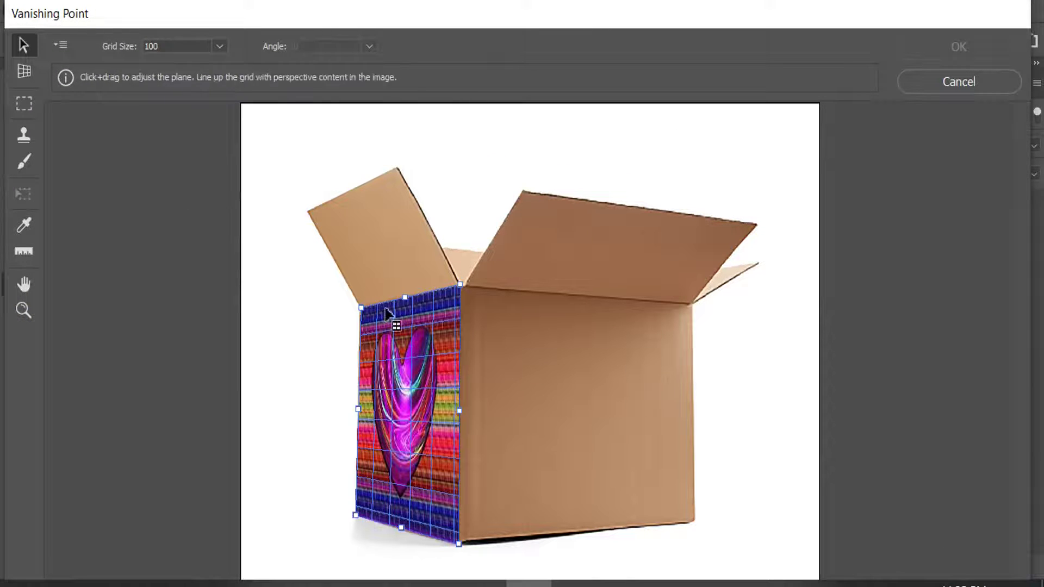
- Draw a second perspective plane over the four corners of the box's wide, untextured right face
key("z")
left_click(530, 407)
left_click_drag(534, 404, 478, 348)
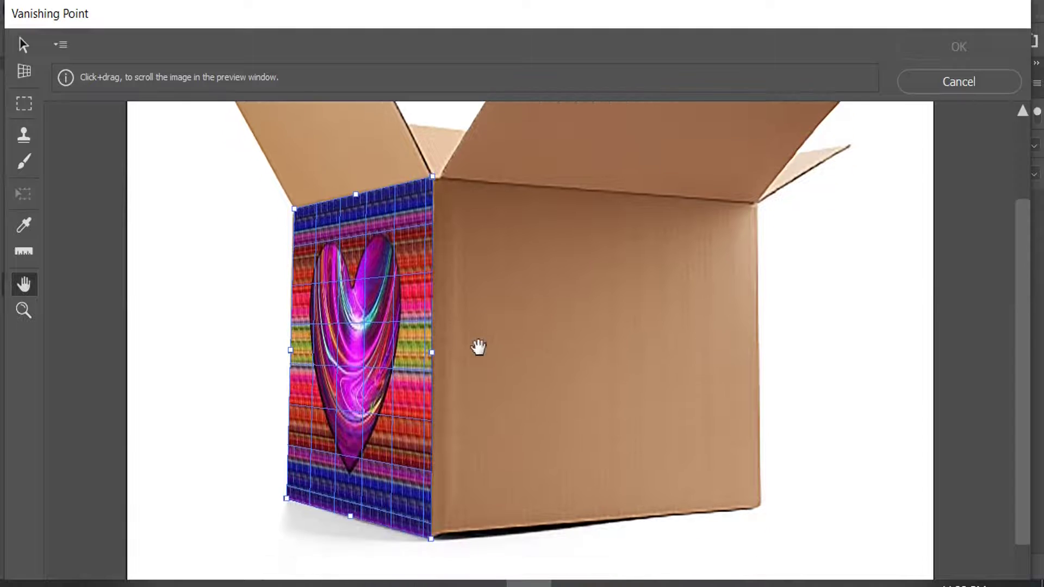
left_click(24, 71)
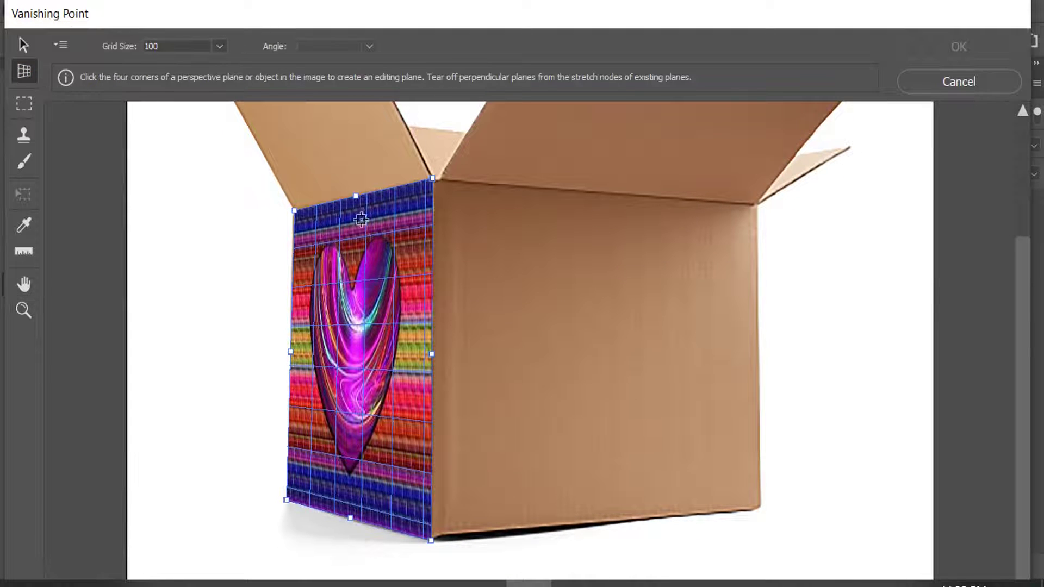
left_click(758, 208)
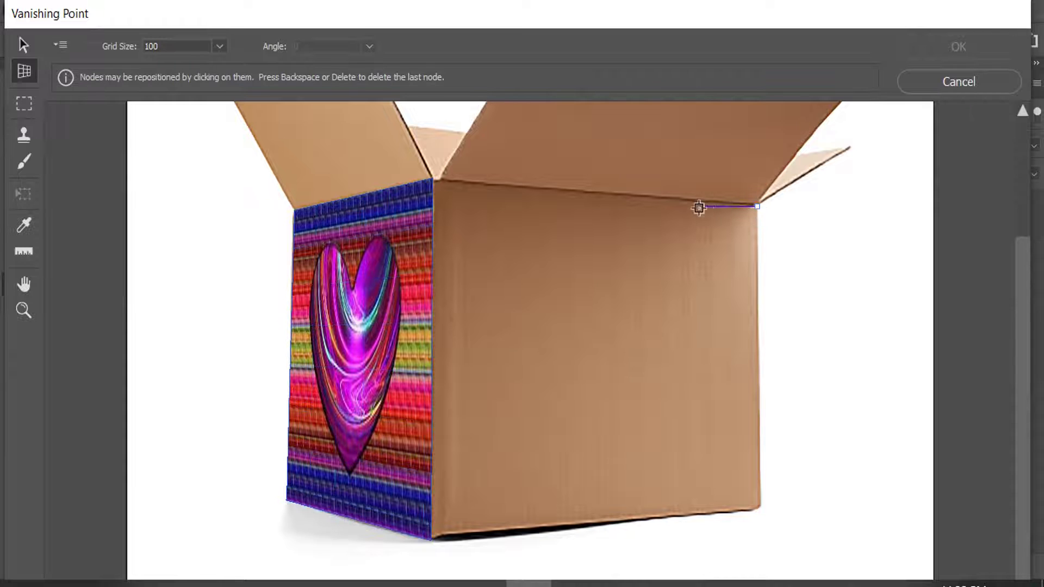
left_click(433, 182)
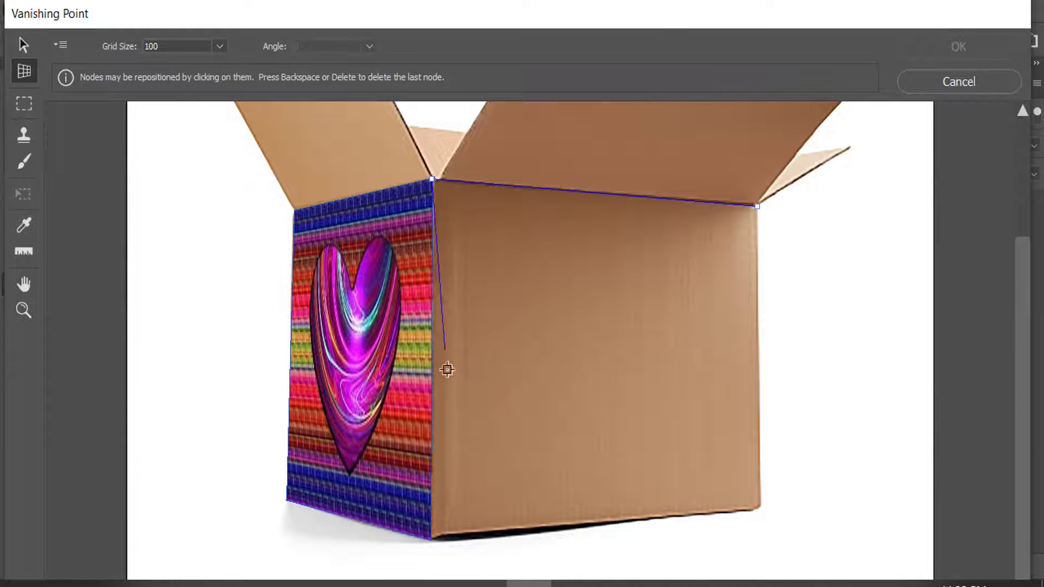
left_click(433, 540)
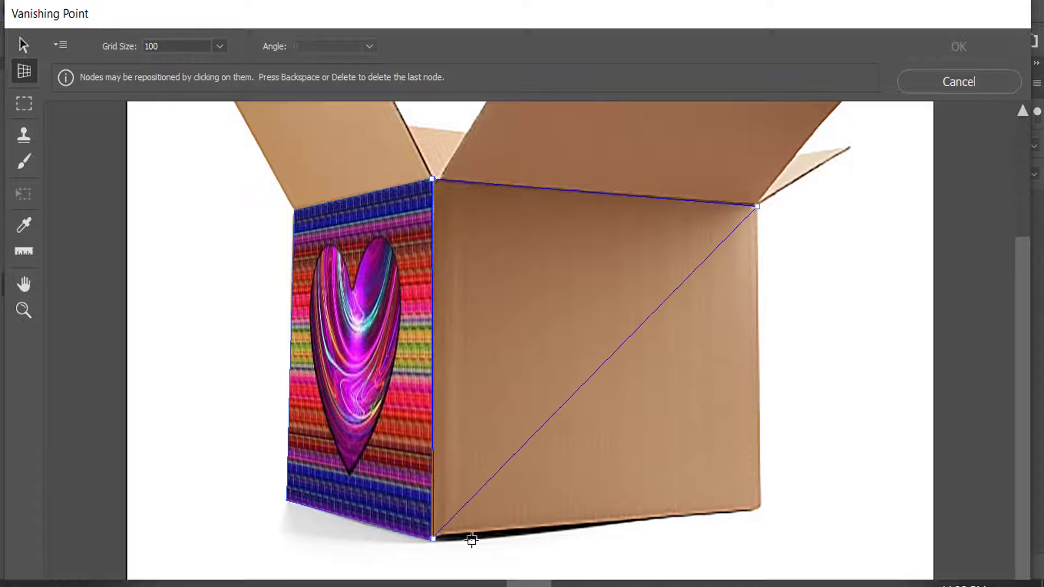
left_click(760, 509)
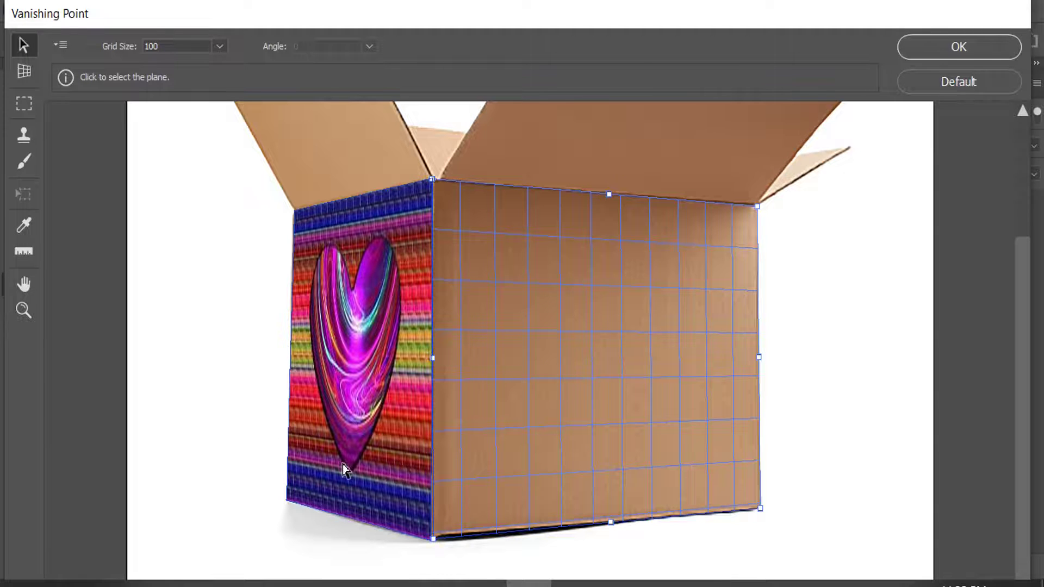
- Paste the copied heart texture again and move it into the plane on the box's wide right face
key("m")
scroll(249, 380, "up", 3)
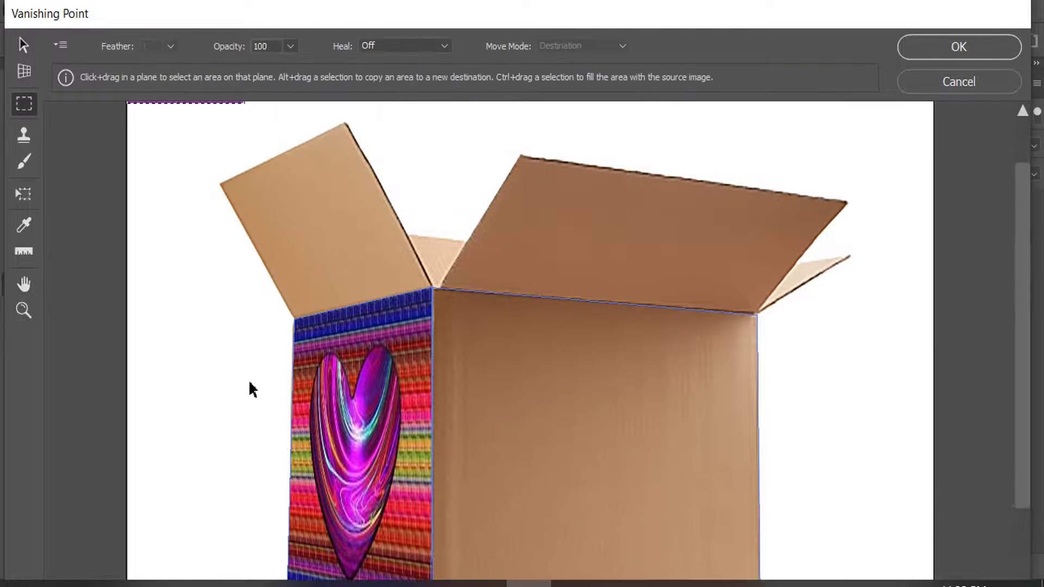
key("ctrl+0")
left_click_drag(313, 140, 560, 375)
key("alt")
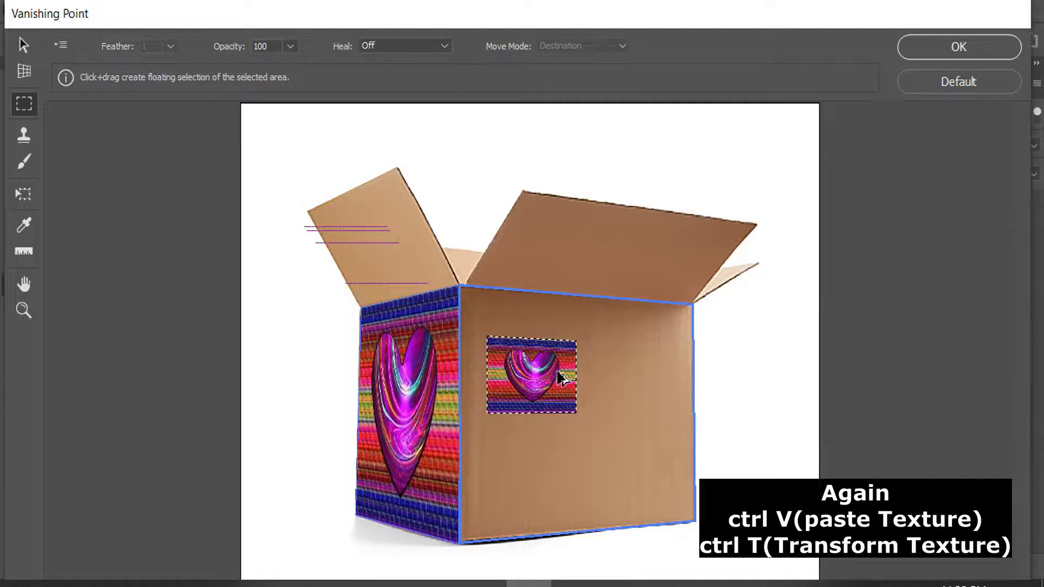
- Transform the pasted texture to fill the box's wide right face and apply the filter
key("ctrl+t")
left_click_drag(576, 413, 698, 533)
left_click_drag(488, 442, 466, 441)
left_click_drag(589, 342, 593, 285)
left_click(955, 50)
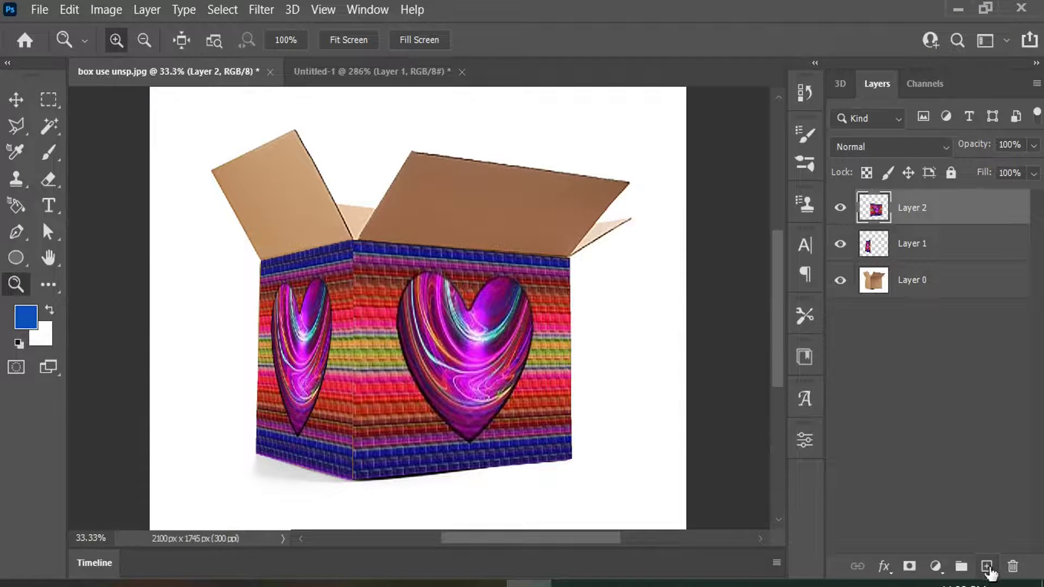
- Add a new empty layer above the two textured faces and open the Vanishing Point filter on it
left_click(987, 567)
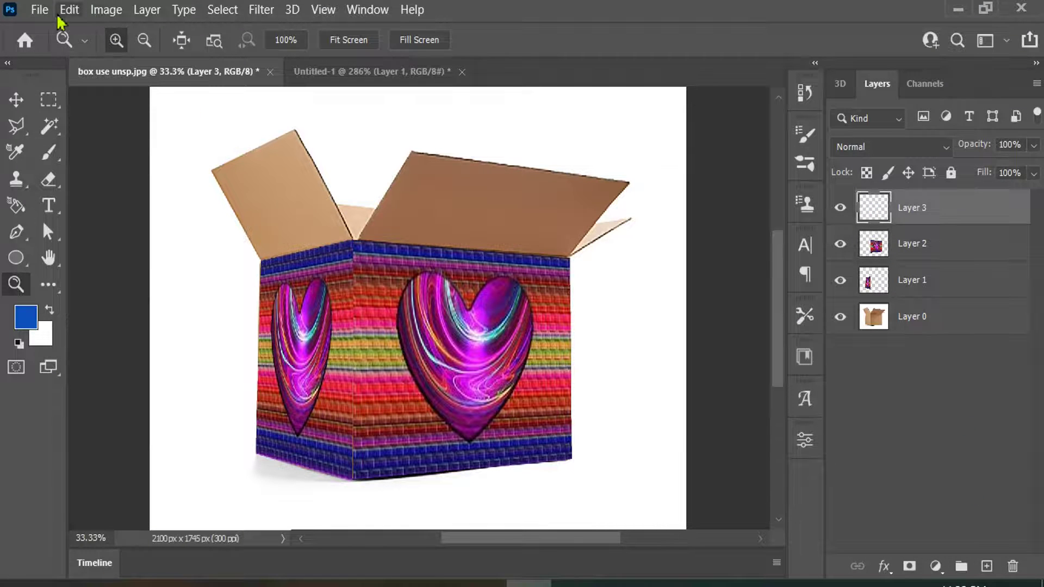
left_click(40, 9)
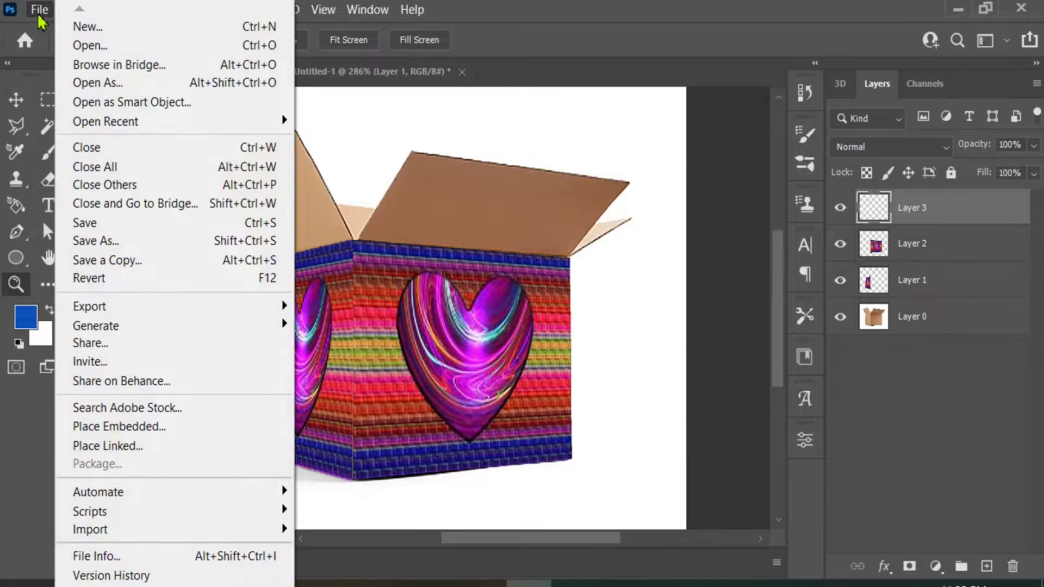
left_click(39, 10)
left_click(261, 11)
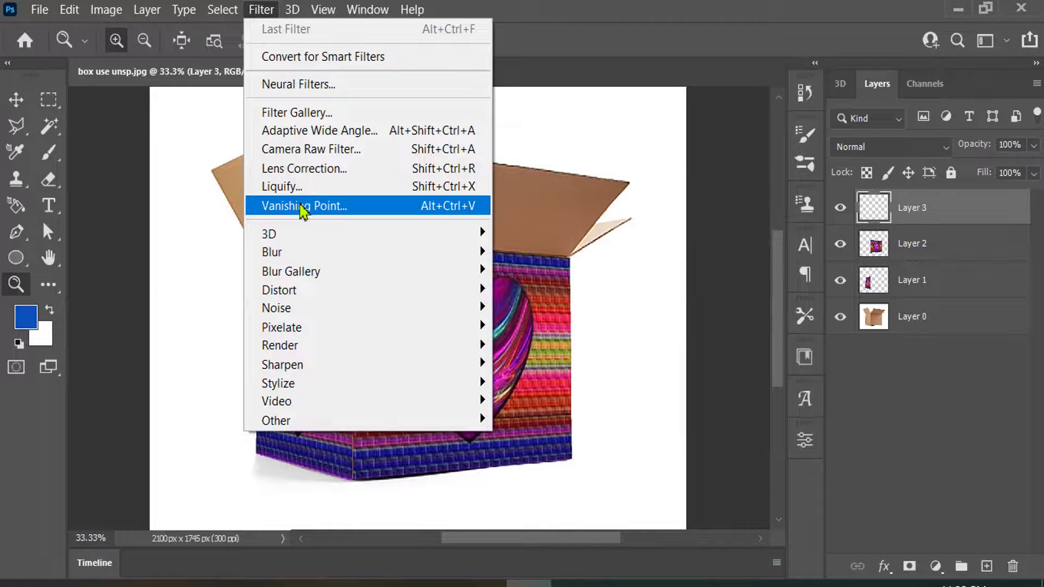
left_click(303, 206)
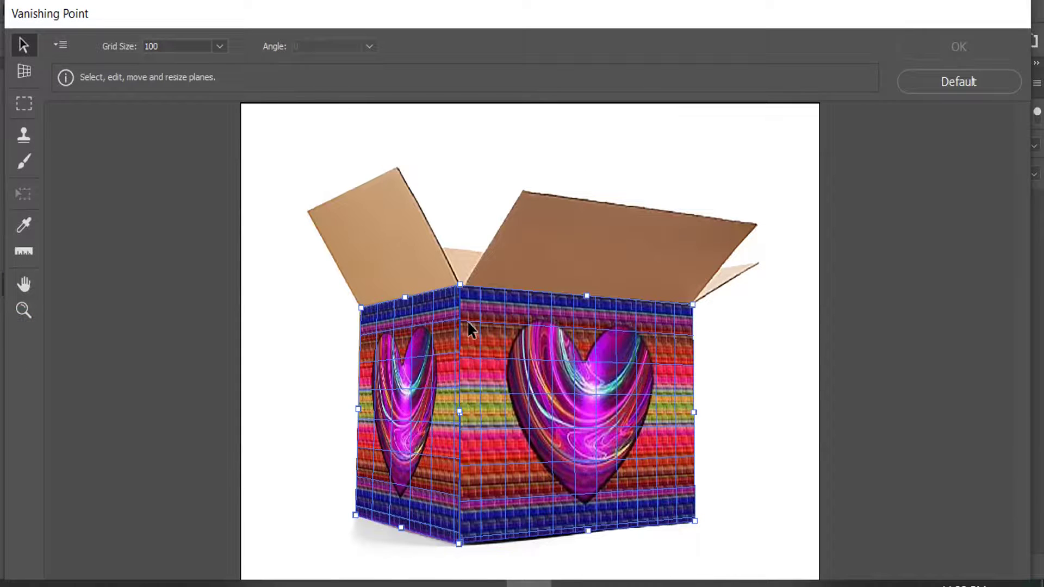
- Draw a perspective plane over the four corners of the large open flap above the wide right face
key("ctrl+plus")
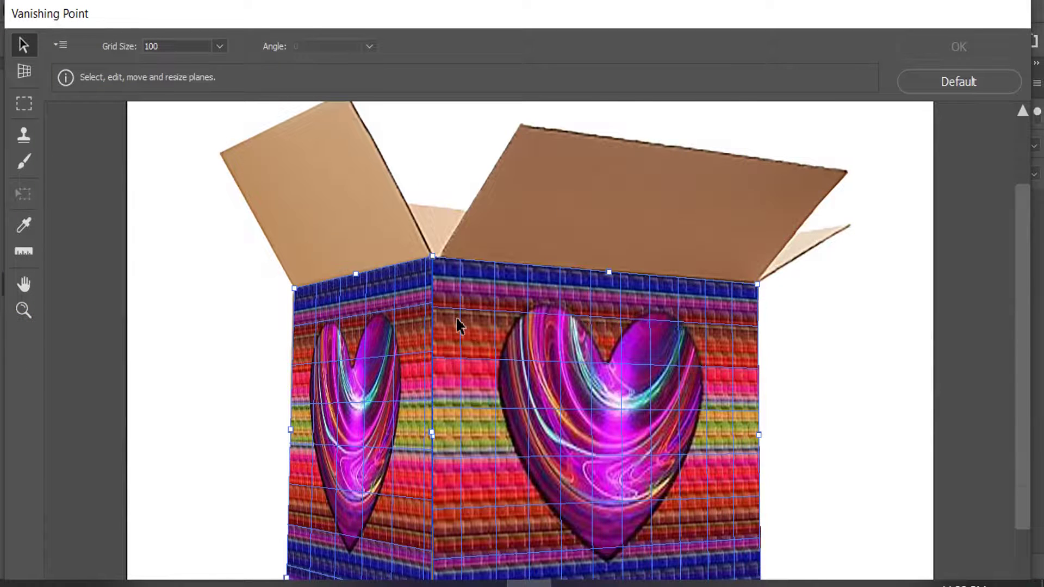
key("ctrl+plus")
key("space")
left_click_drag(664, 226, 562, 378)
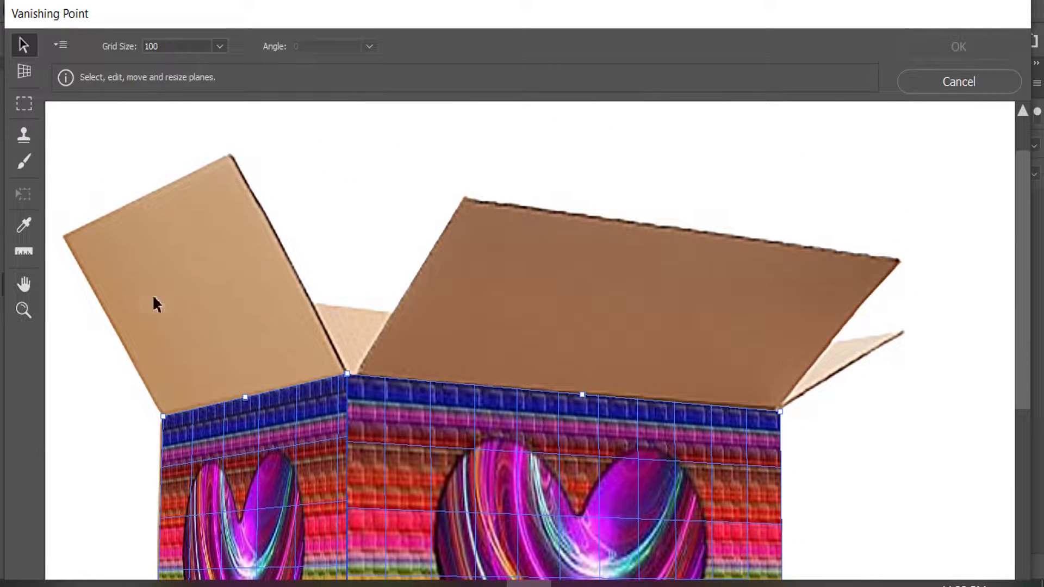
left_click(26, 71)
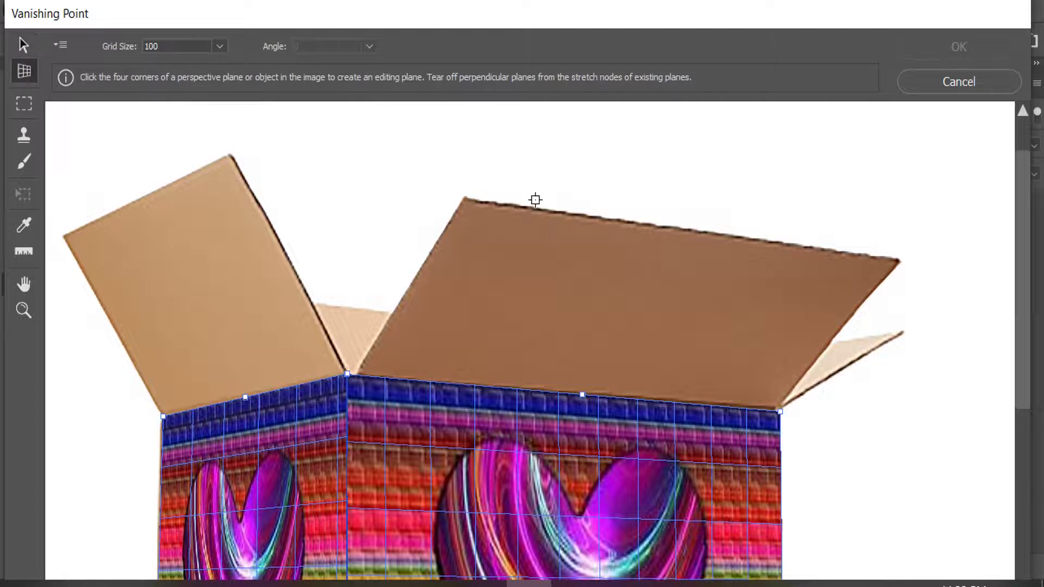
left_click(464, 199)
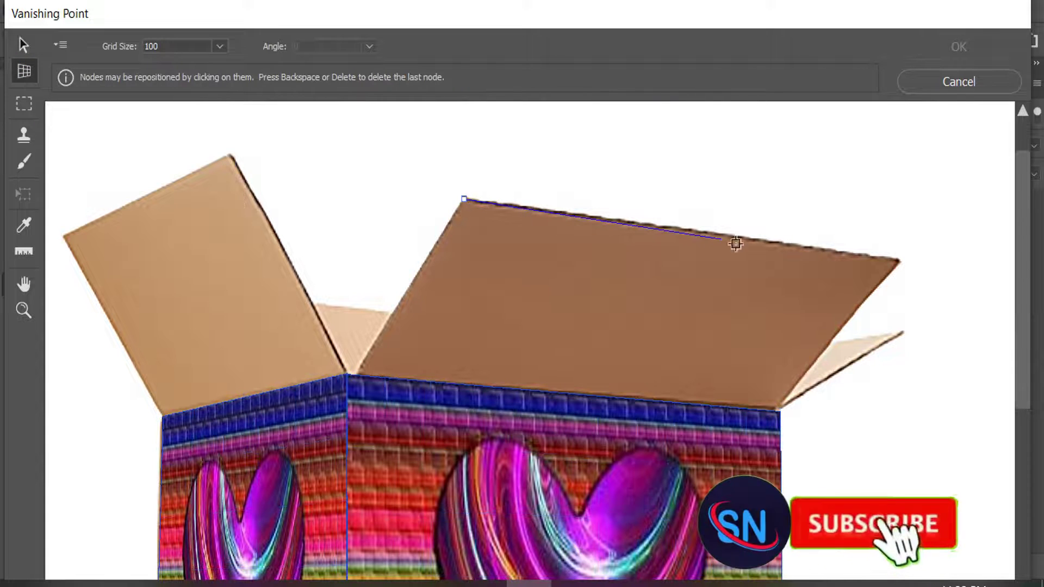
left_click(901, 262)
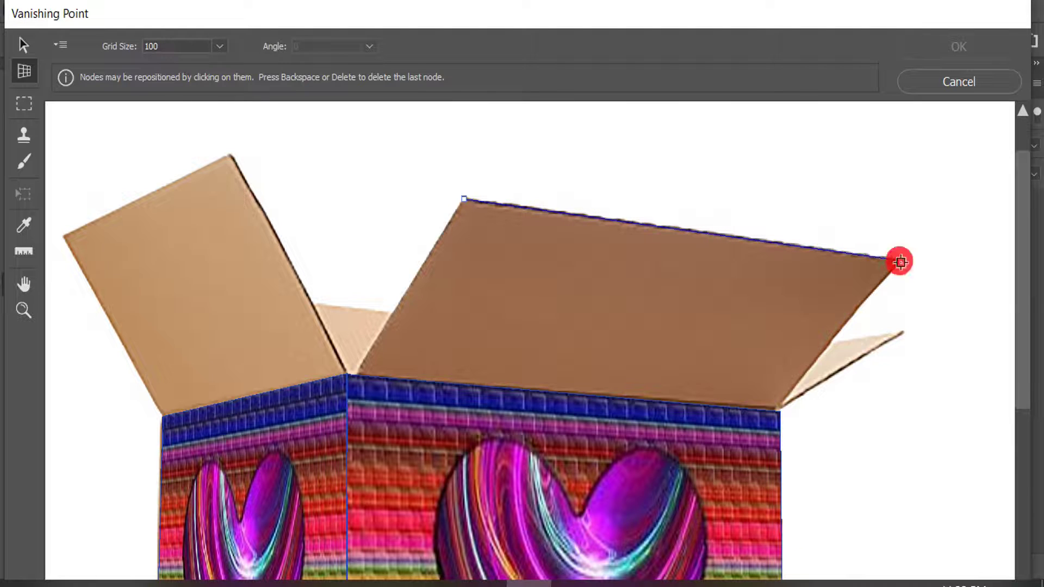
left_click(778, 412)
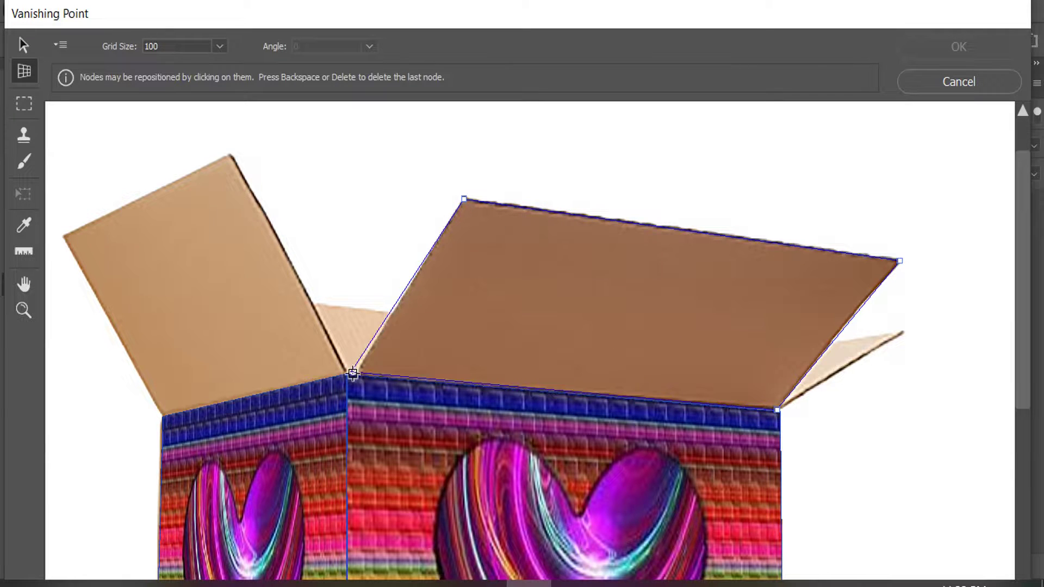
left_click(358, 379)
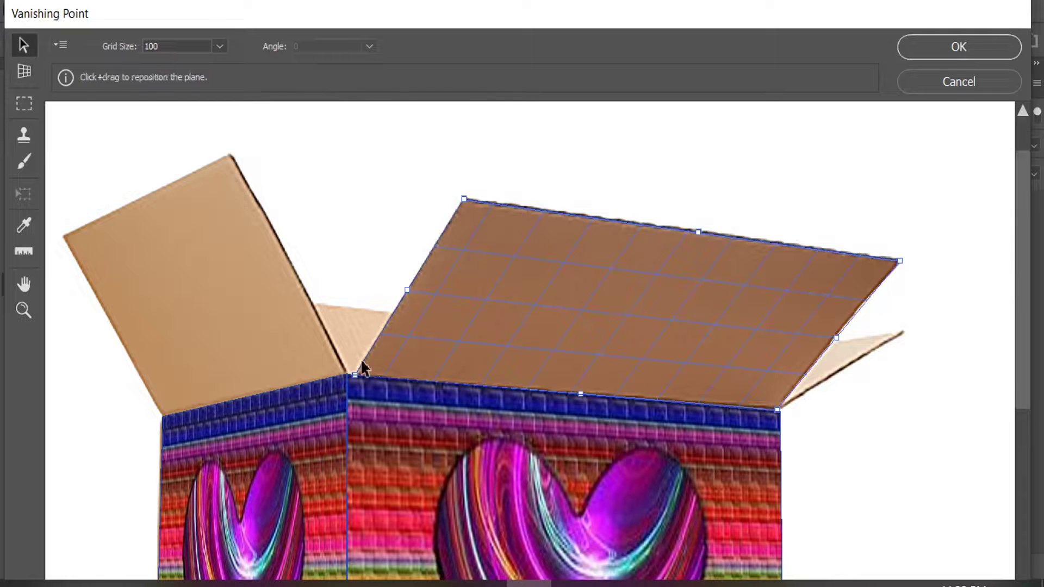
- Paste the heart texture and move it into the plane on the large right flap
key("ctrl+0")
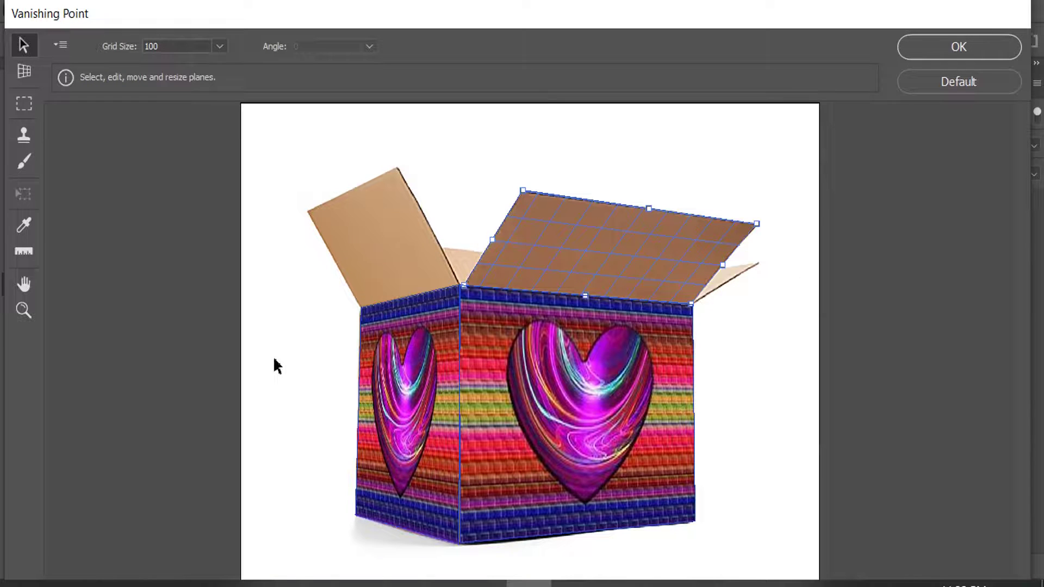
key("ctrl+v")
left_click_drag(300, 141, 699, 305)
- Transform the pasted texture so its upper, left and lower edges reach the large right flap's borders
key("t")
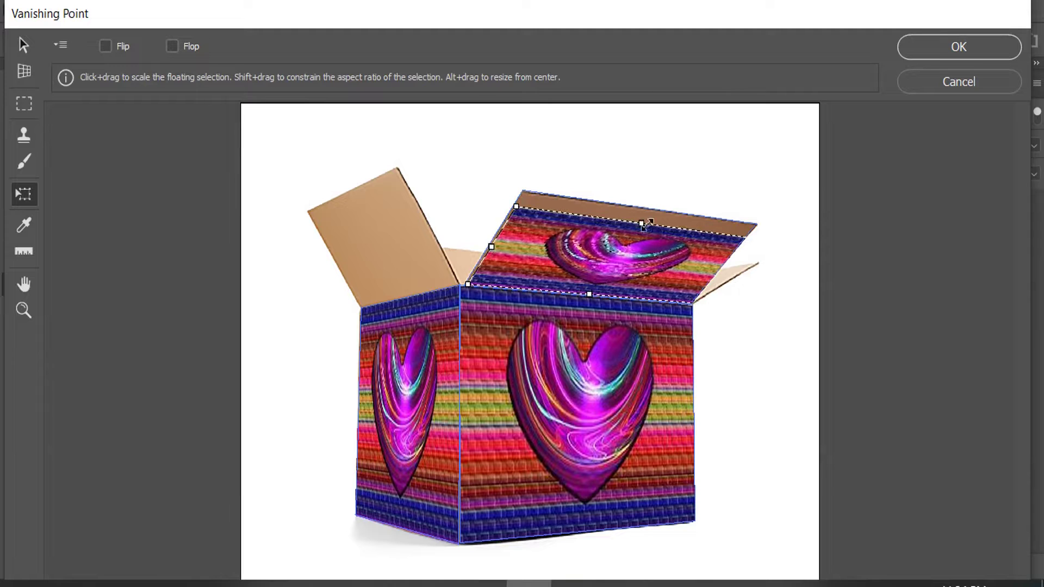
left_click_drag(643, 224, 657, 196)
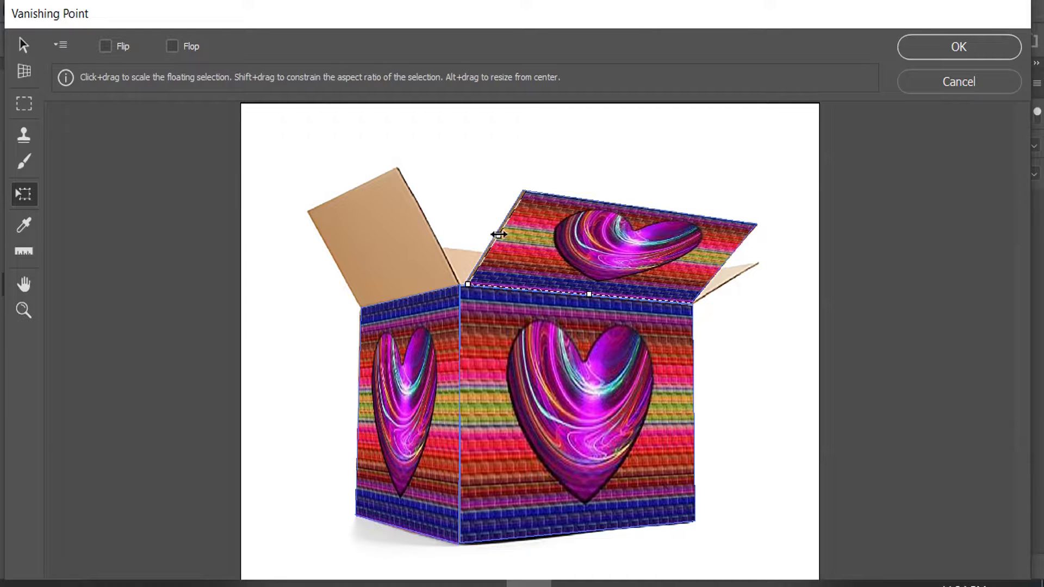
left_click_drag(498, 234, 489, 234)
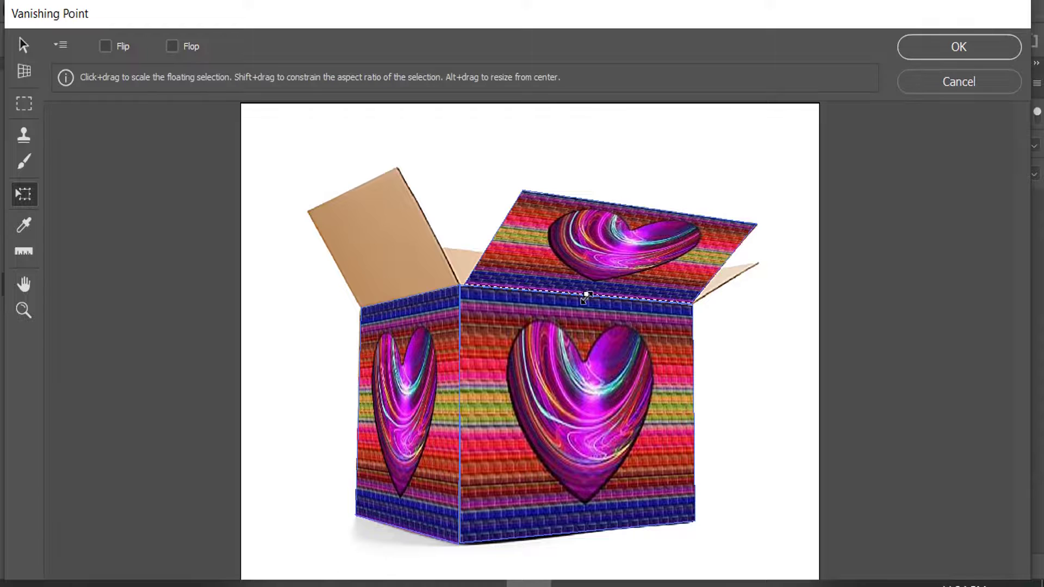
left_click_drag(586, 295, 587, 300)
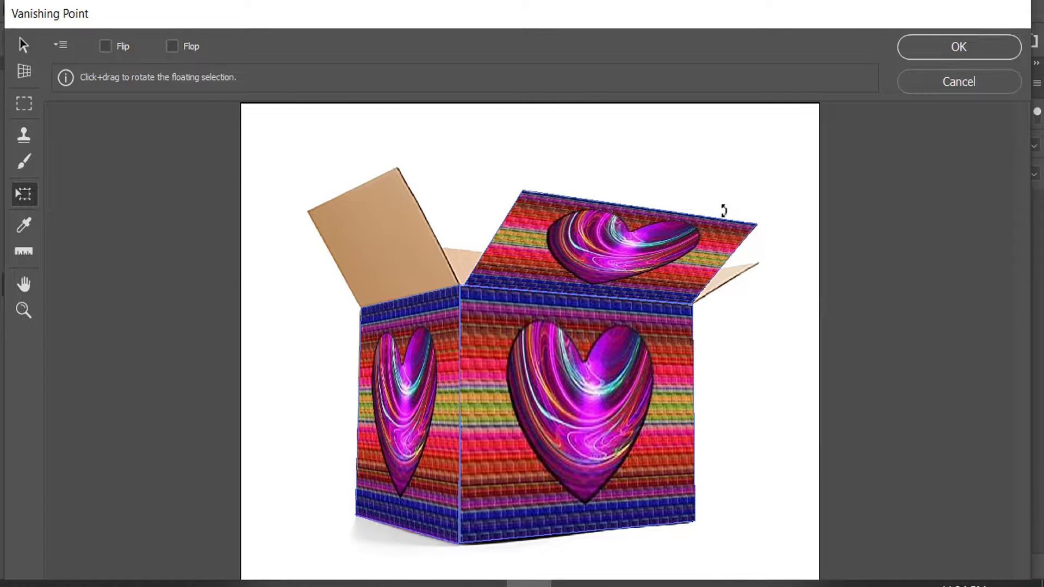
- Shift and stretch the texture on the large right flap to center the heart better, and apply the filter
left_click_drag(658, 253, 654, 264)
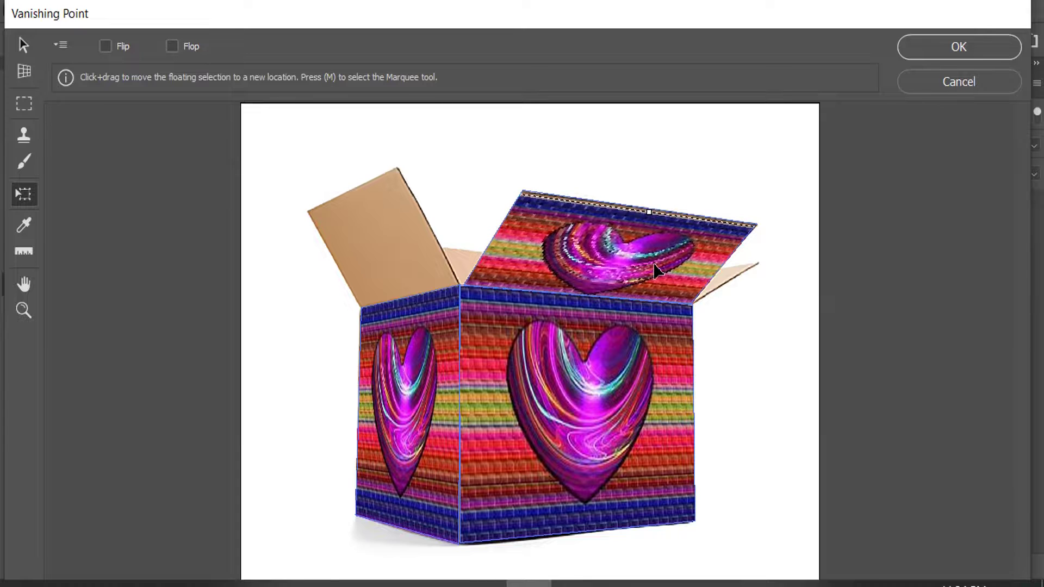
left_click_drag(649, 212, 657, 197)
mouse_move(644, 243)
left_mouse_down()
mouse_move(639, 237)
mouse_move(650, 257)
left_mouse_up()
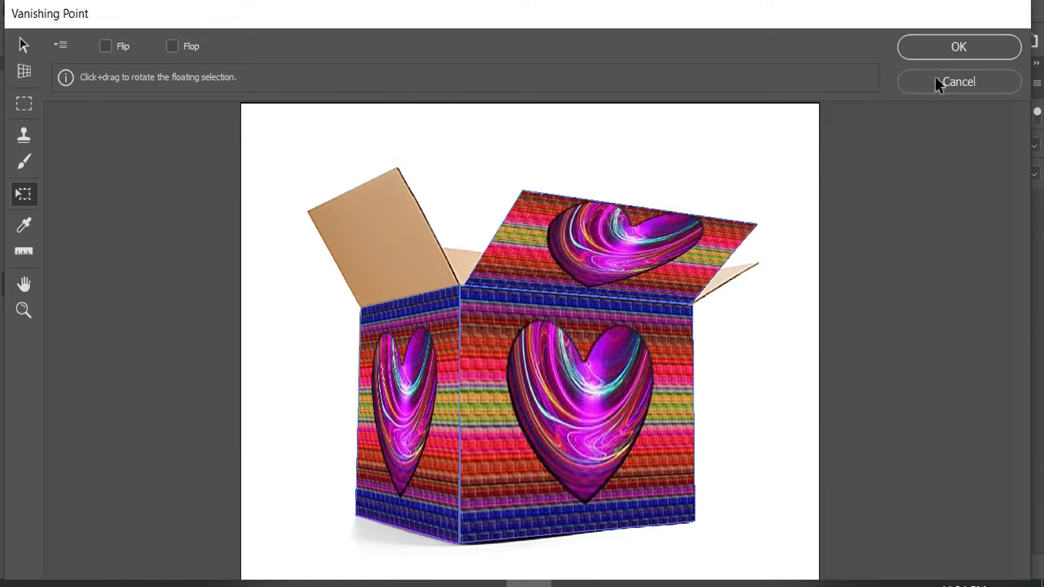
left_click(951, 47)
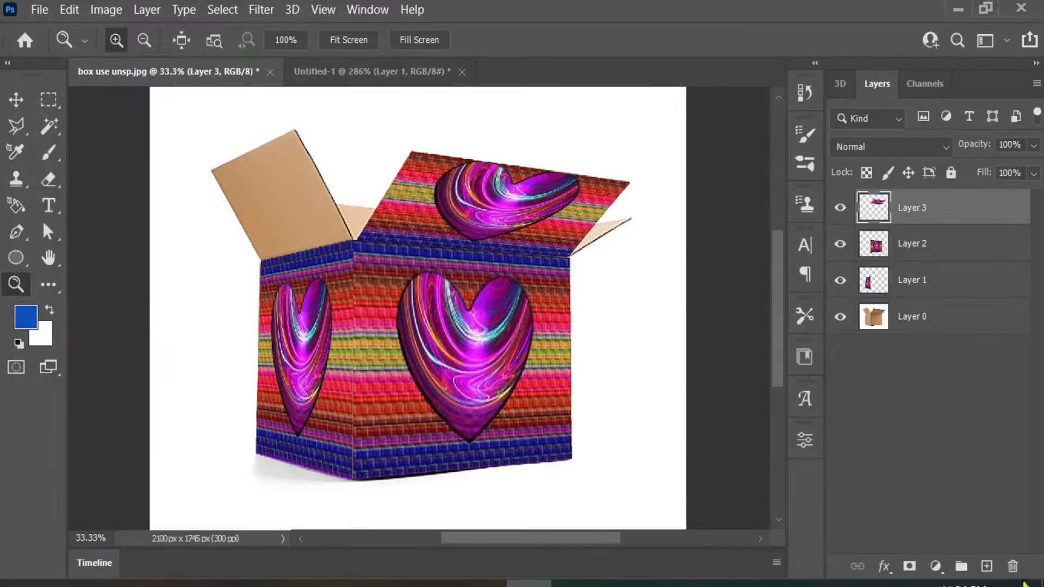
- Add another empty layer above the textured right flap and open the Vanishing Point filter on it
left_click(987, 566)
left_click(261, 10)
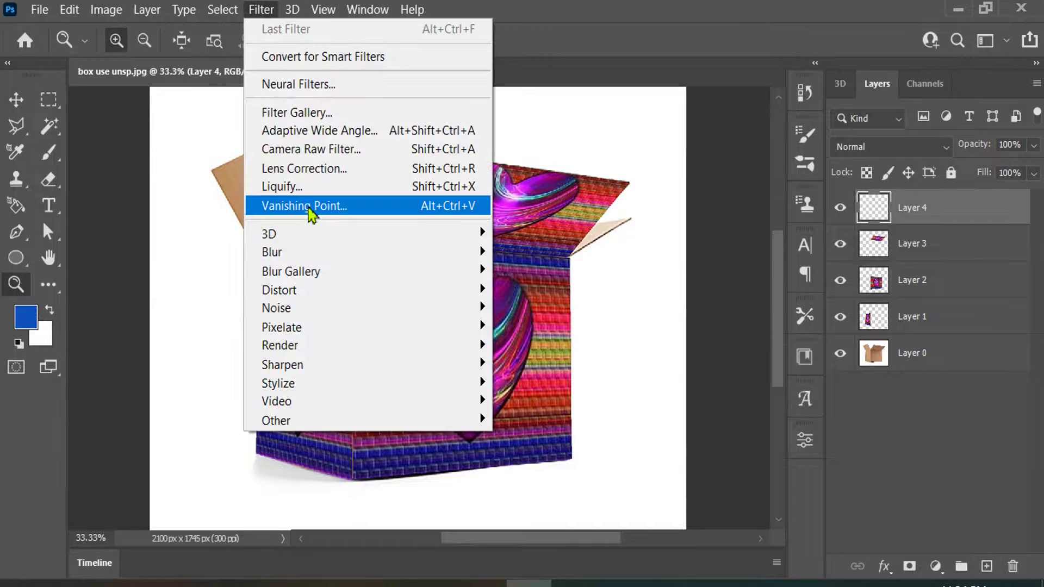
left_click(310, 209)
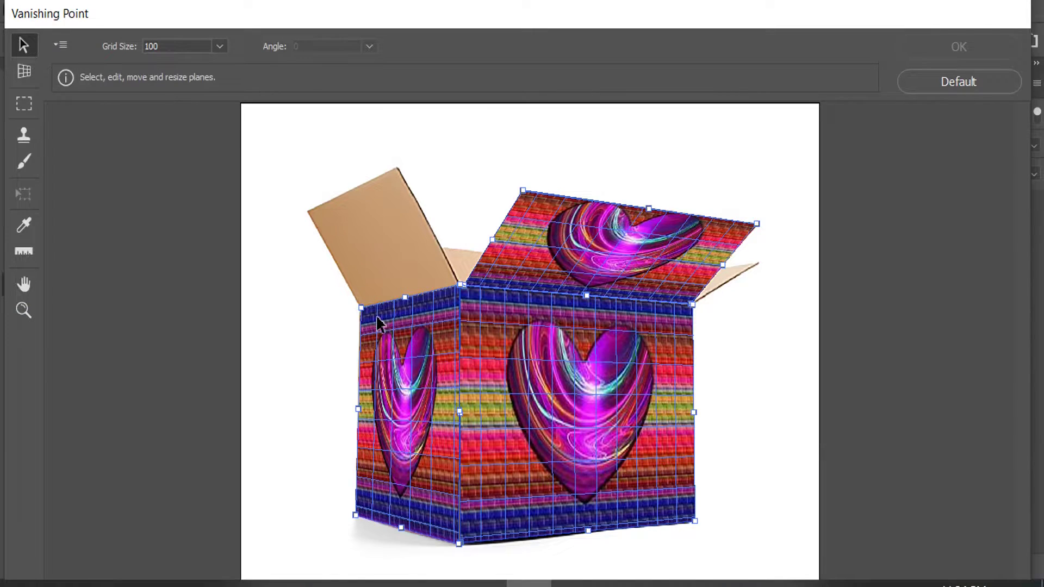
- Draw a perspective plane over the four corners of the box's open left flap
key("ctrl+plus")
key("ctrl+plus")
key("space")
left_click_drag(256, 203, 384, 455)
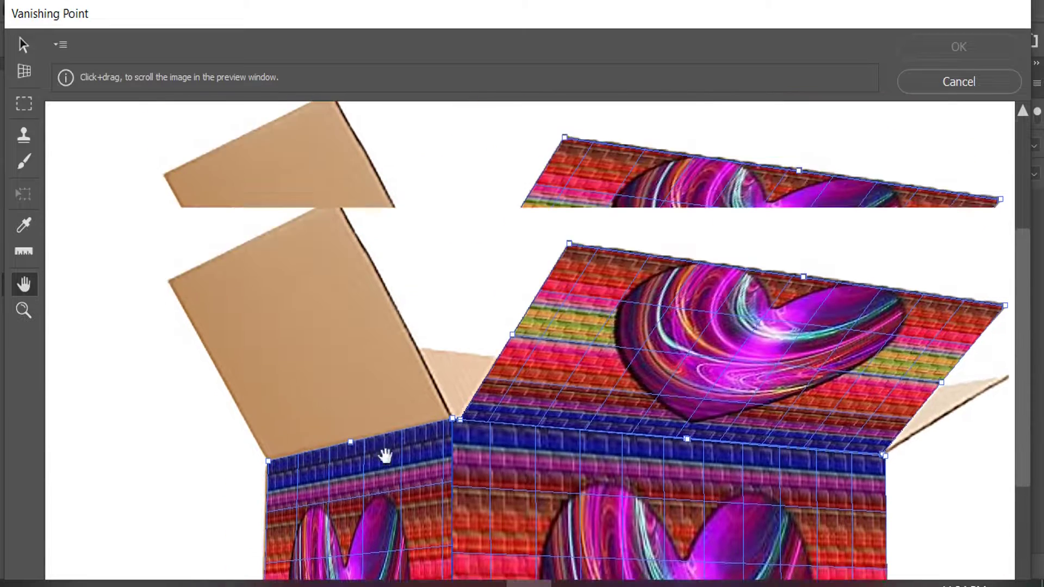
scroll(389, 470, "up", 2)
key("space")
left_click_drag(282, 401, 489, 364)
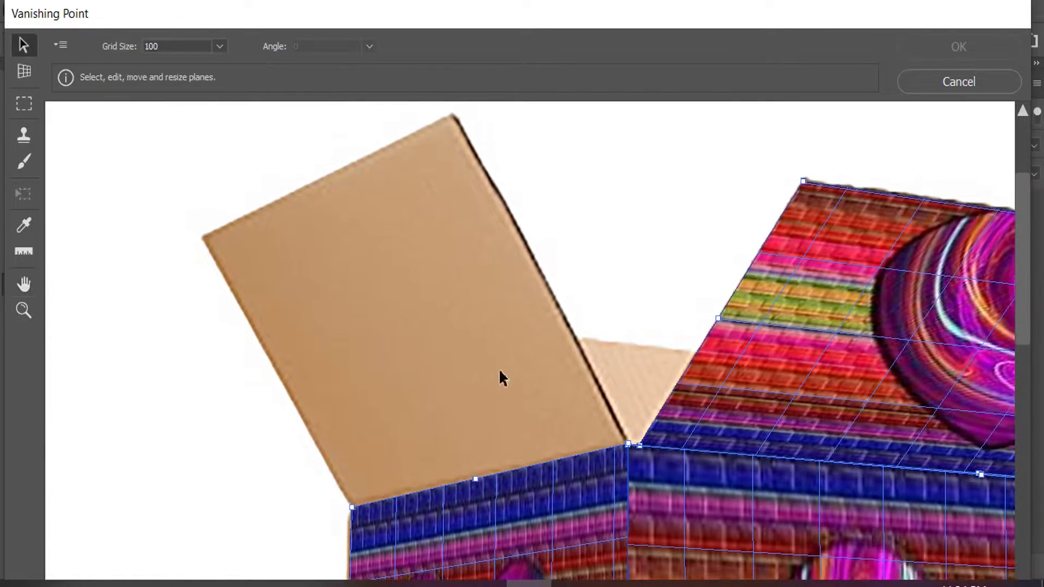
left_click(24, 71)
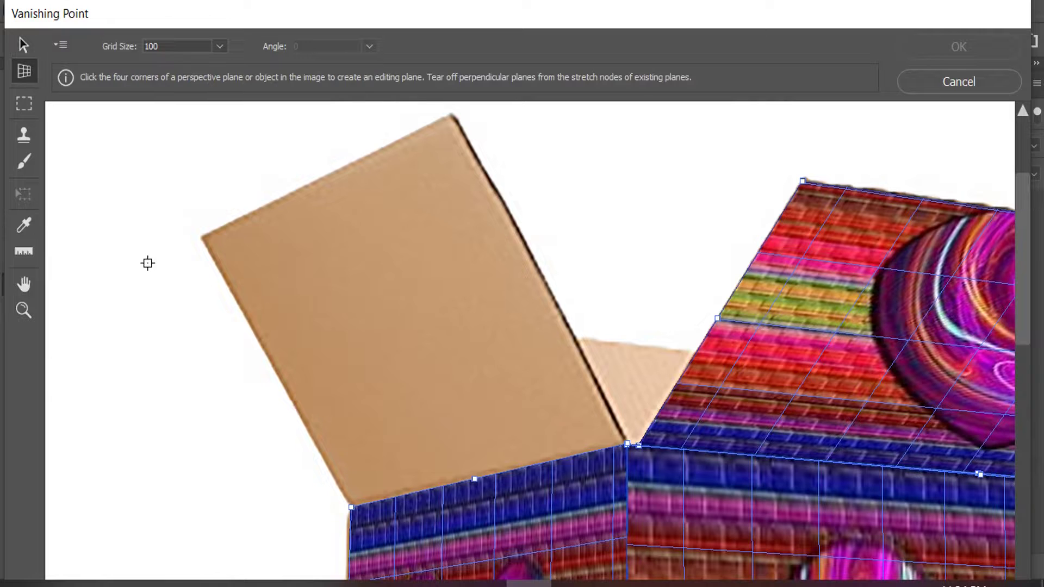
left_click(202, 239)
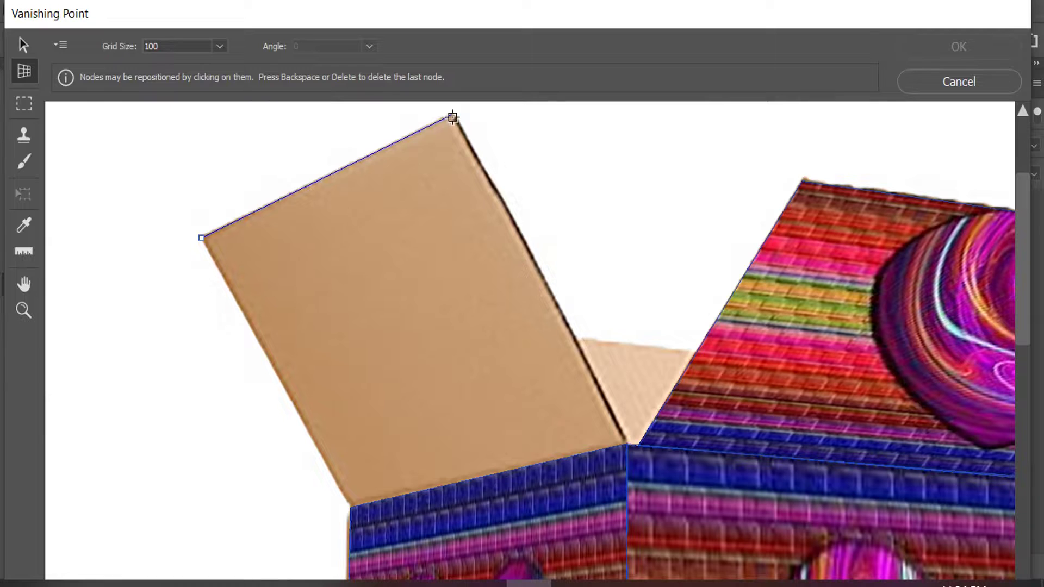
left_click(628, 445)
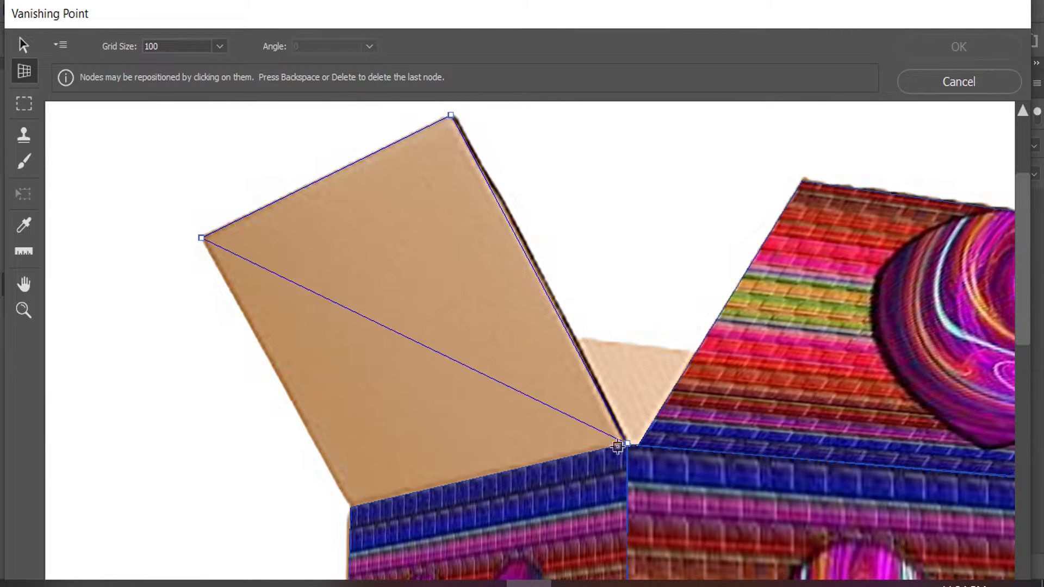
left_click(350, 507)
- Paste the heart texture and move it into the plane on the left flap
key("ctrl+0")
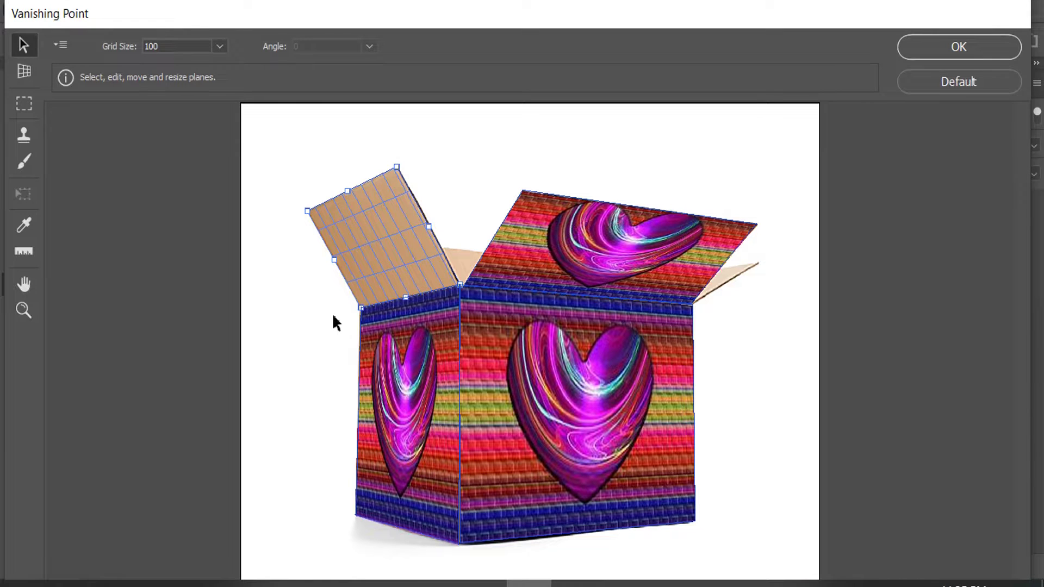
key("ctrl+v")
left_click_drag(283, 131, 438, 234)
- Widen the pasted texture to cover the whole left flap and apply the filter
key("t")
left_click_drag(337, 261, 328, 263)
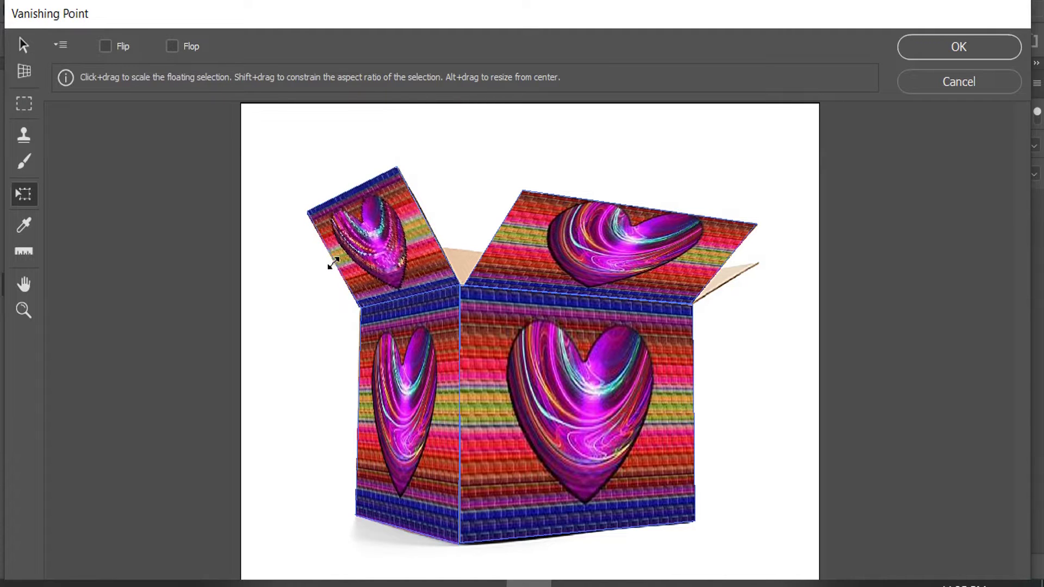
left_click(943, 49)
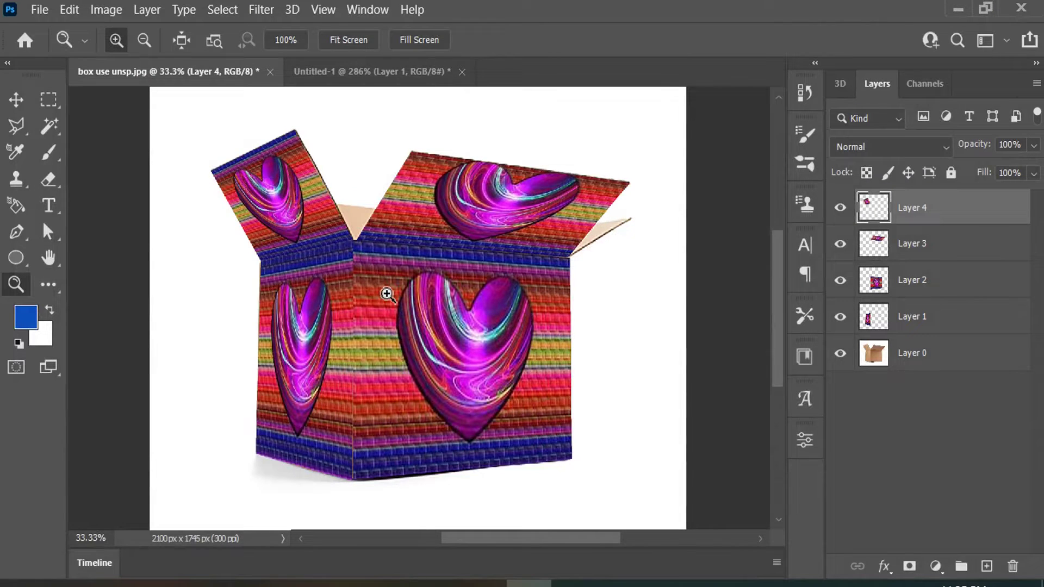
left_click(387, 290)
left_click(387, 290)
key("ctrl+0")
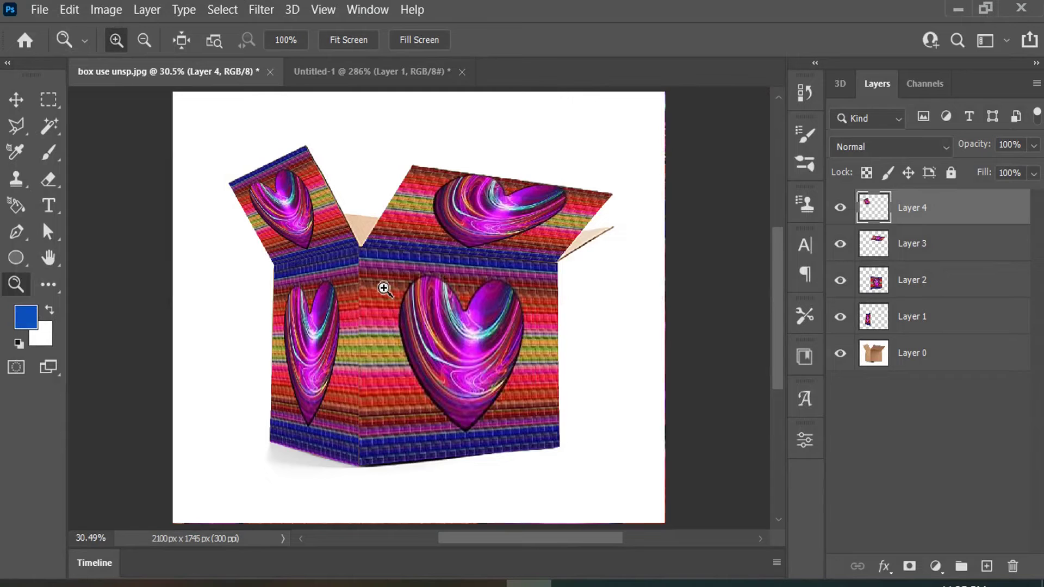